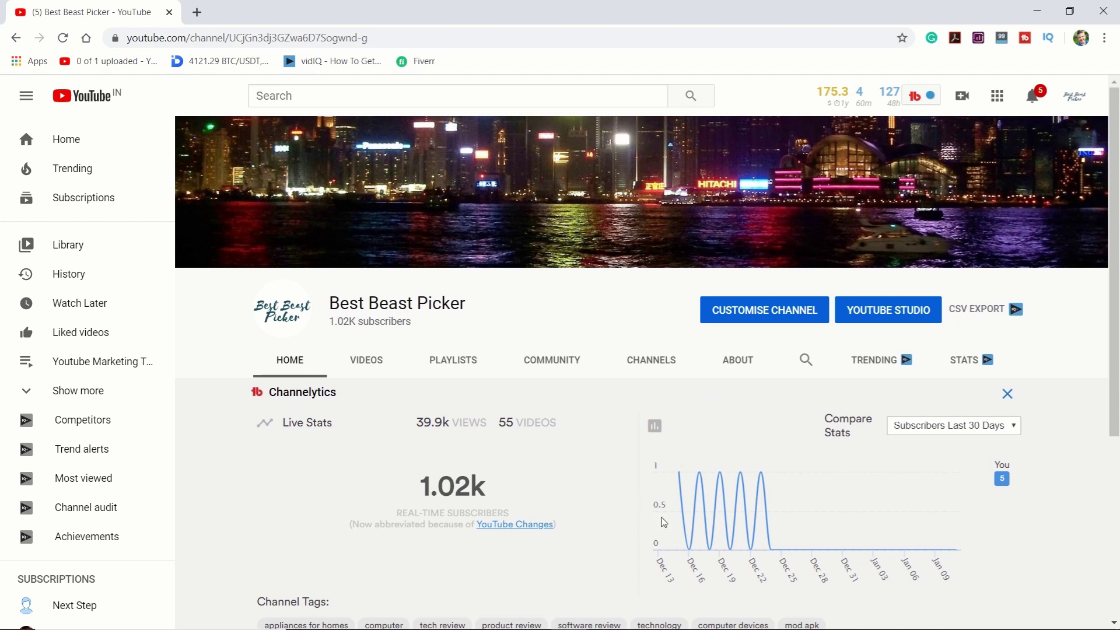
# Step: Open YouTube Studio for the Best Beast Picker channel
pyautogui.click(364, 359)
pyautogui.click(1071, 98)
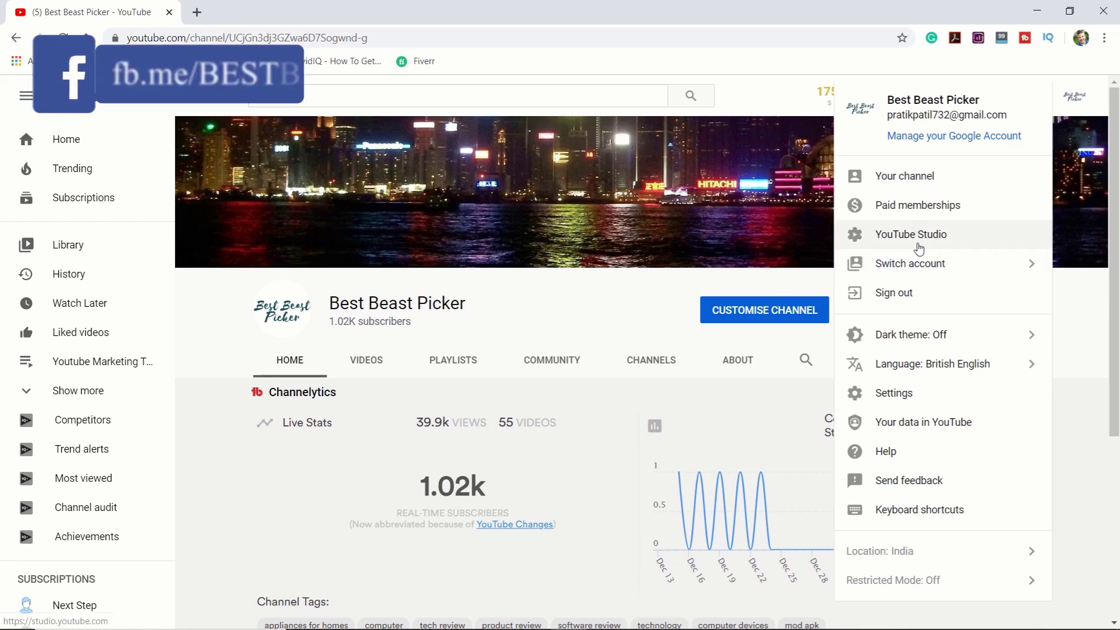
pyautogui.click(917, 239)
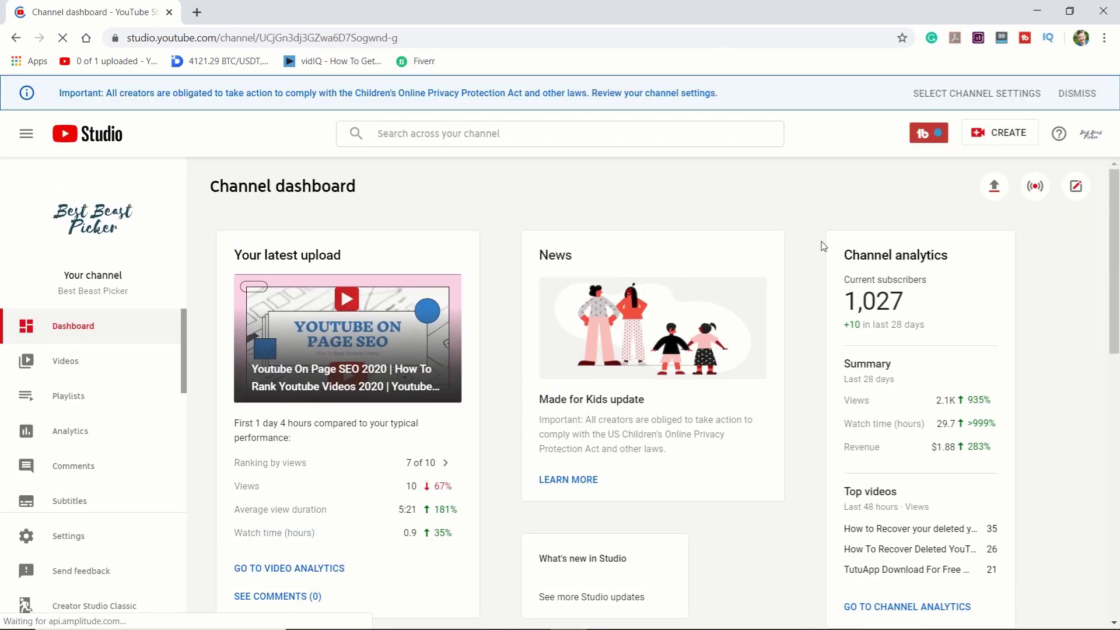
# Step: Review the channel analytics summary on the dashboard, covering views, watch time and revenue for the last 28 days
pyautogui.moveTo(844, 255); pyautogui.dragTo(962, 257)
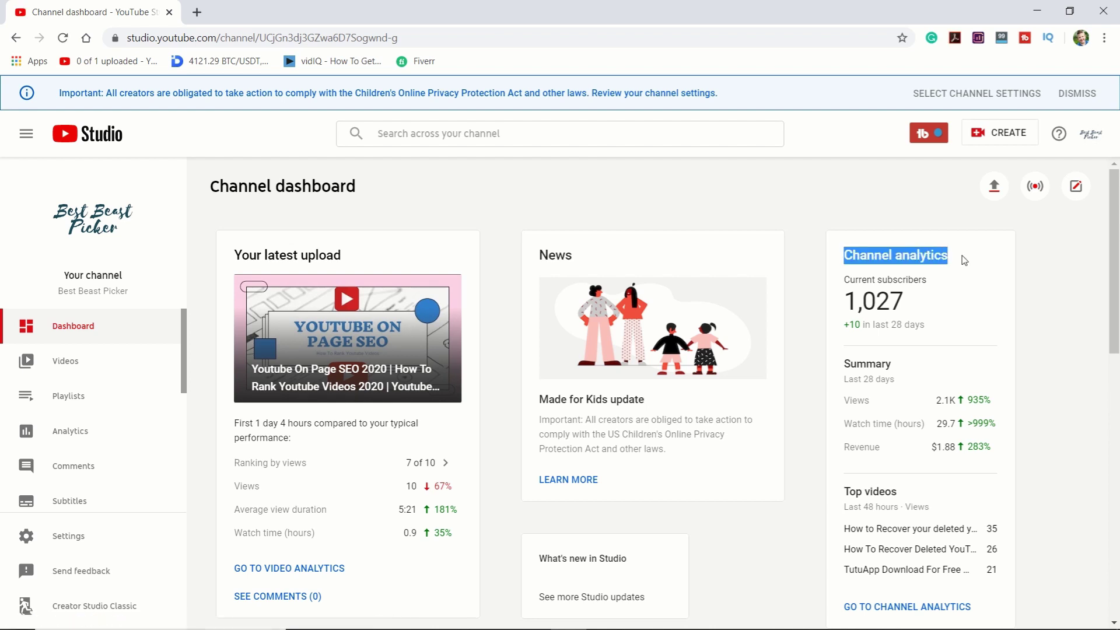
pyautogui.click(1076, 266)
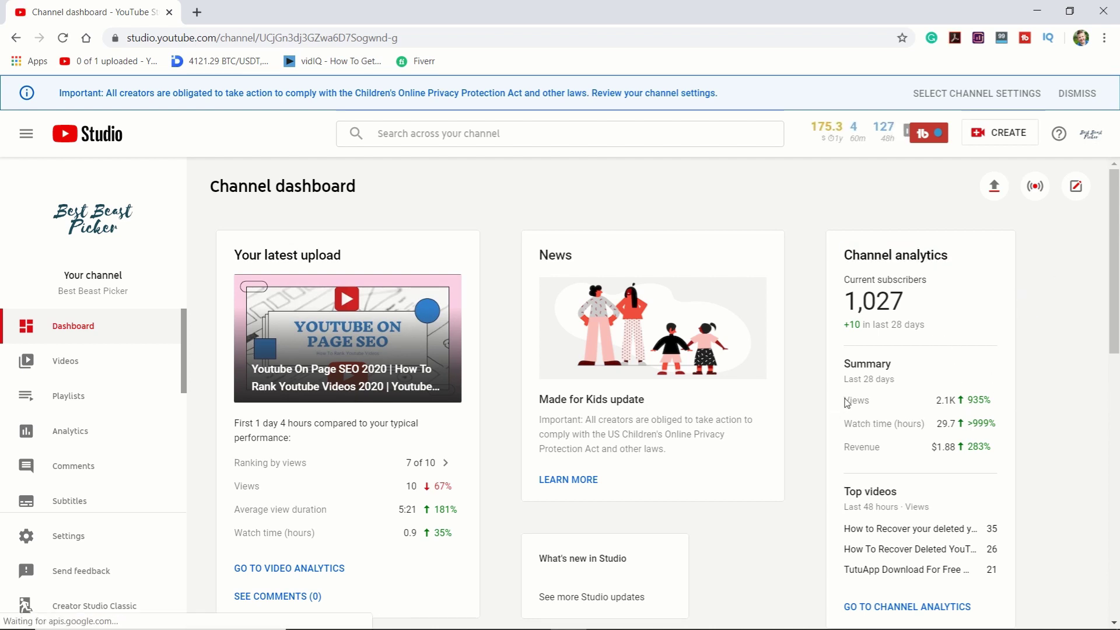
pyautogui.moveTo(838, 407); pyautogui.dragTo(868, 402)
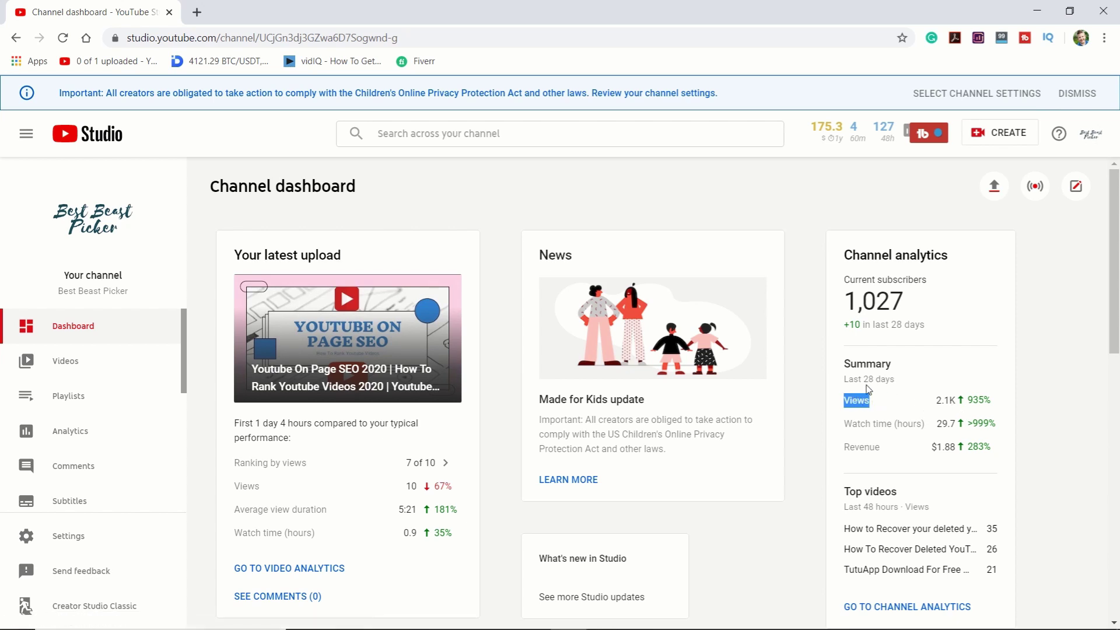
pyautogui.click(1029, 386)
pyautogui.moveTo(846, 422); pyautogui.dragTo(922, 425)
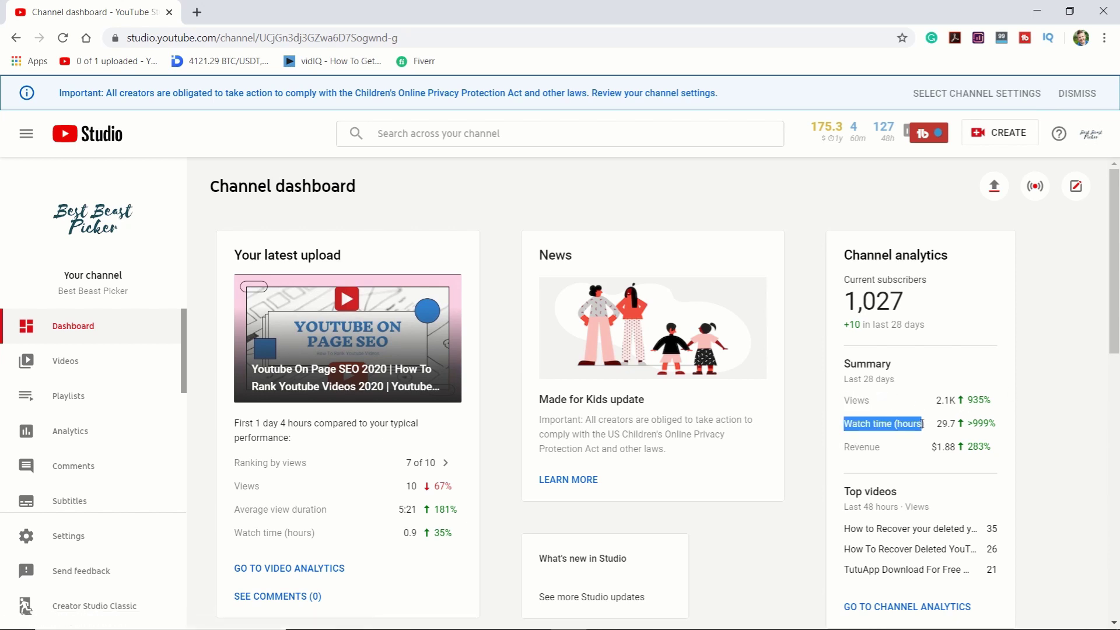
pyautogui.click(1075, 402)
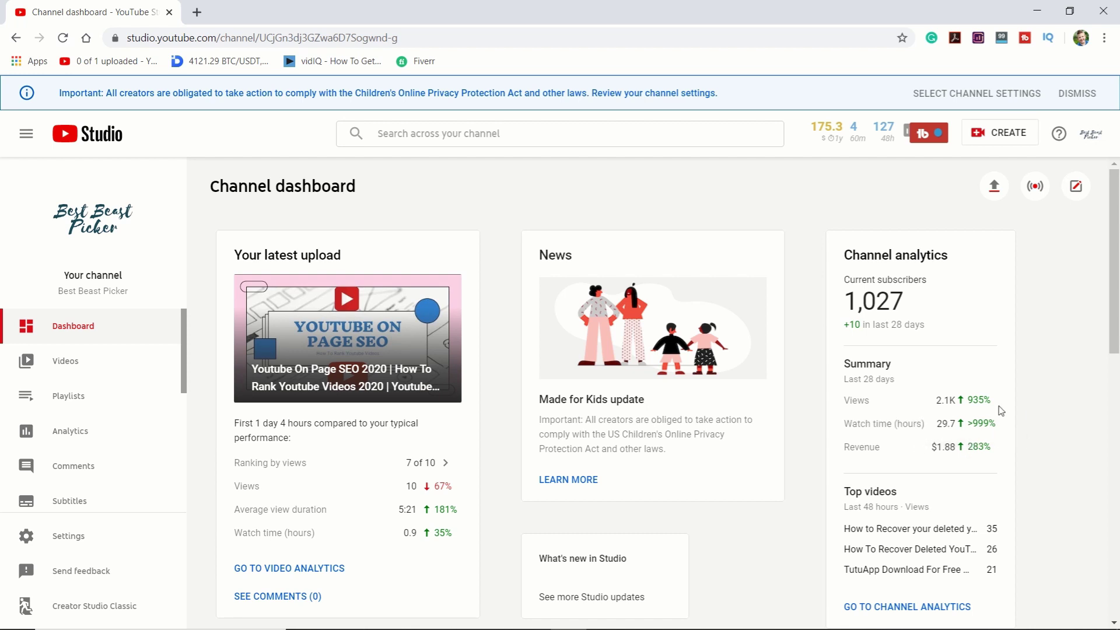
pyautogui.moveTo(846, 450); pyautogui.dragTo(897, 448)
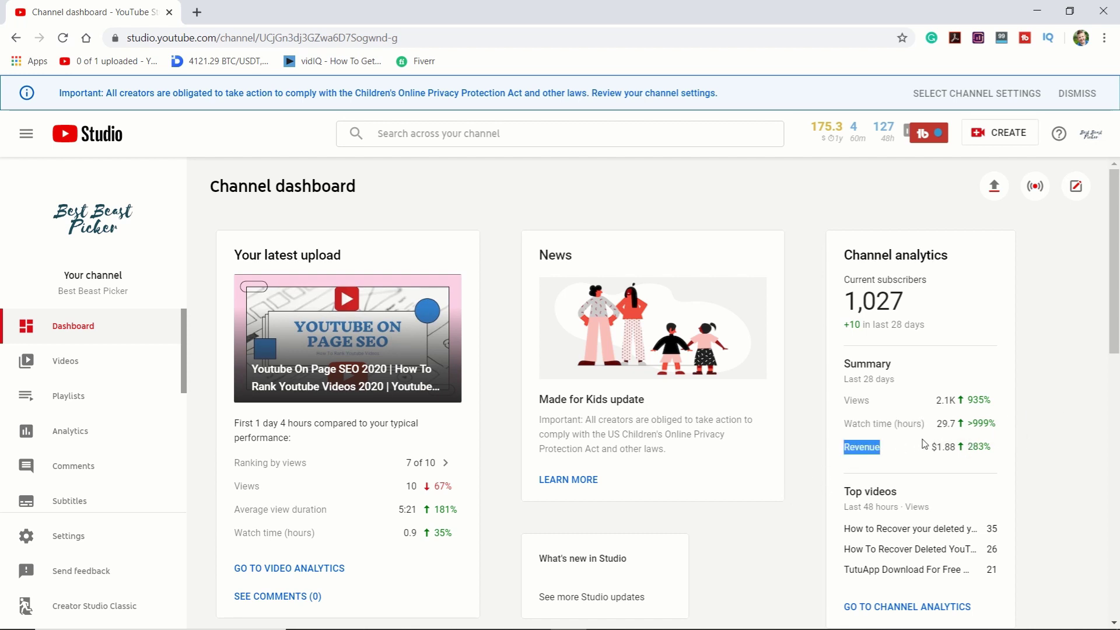
pyautogui.click(1037, 401)
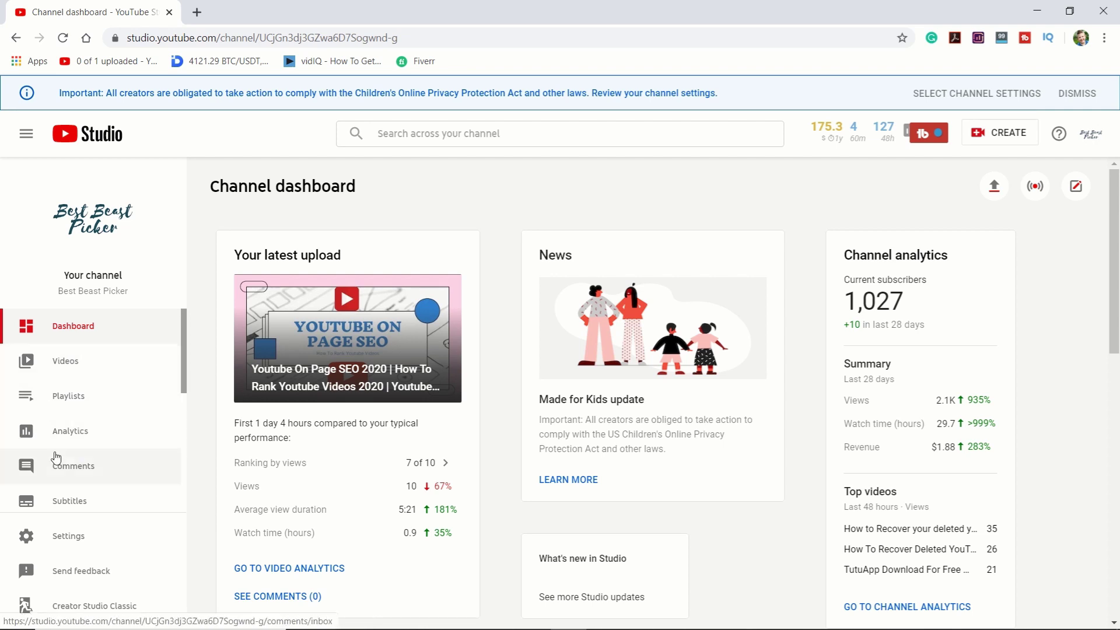
# Step: Open the channel analytics overview and examine the daily views chart for the last 28 days
pyautogui.click(63, 432)
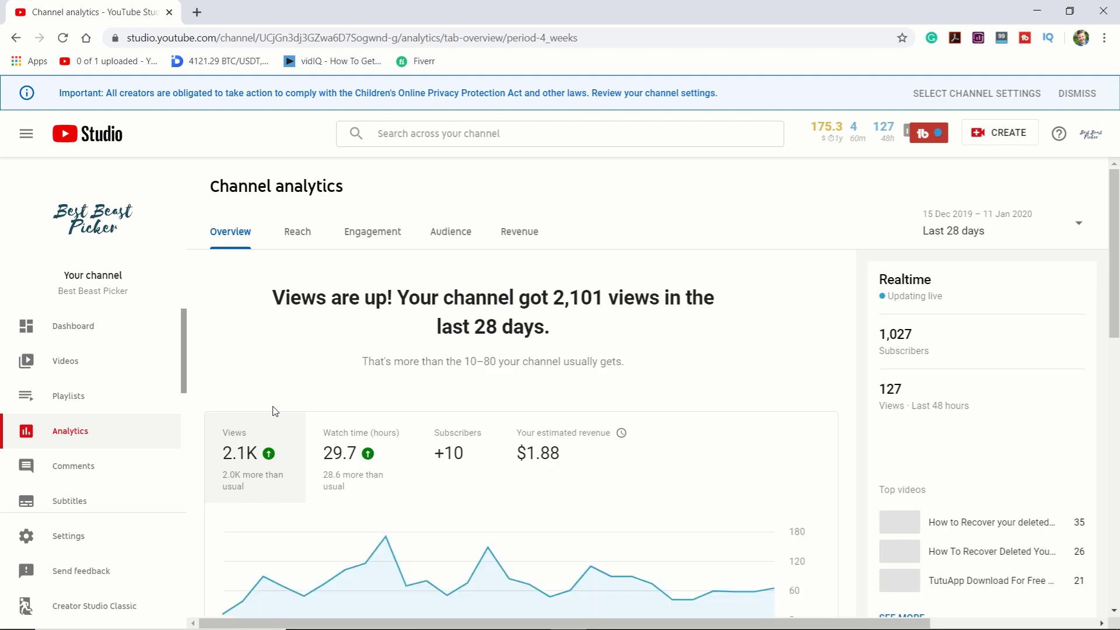
pyautogui.scroll(-3, 590, 378)
pyautogui.scroll(-1, 590, 377)
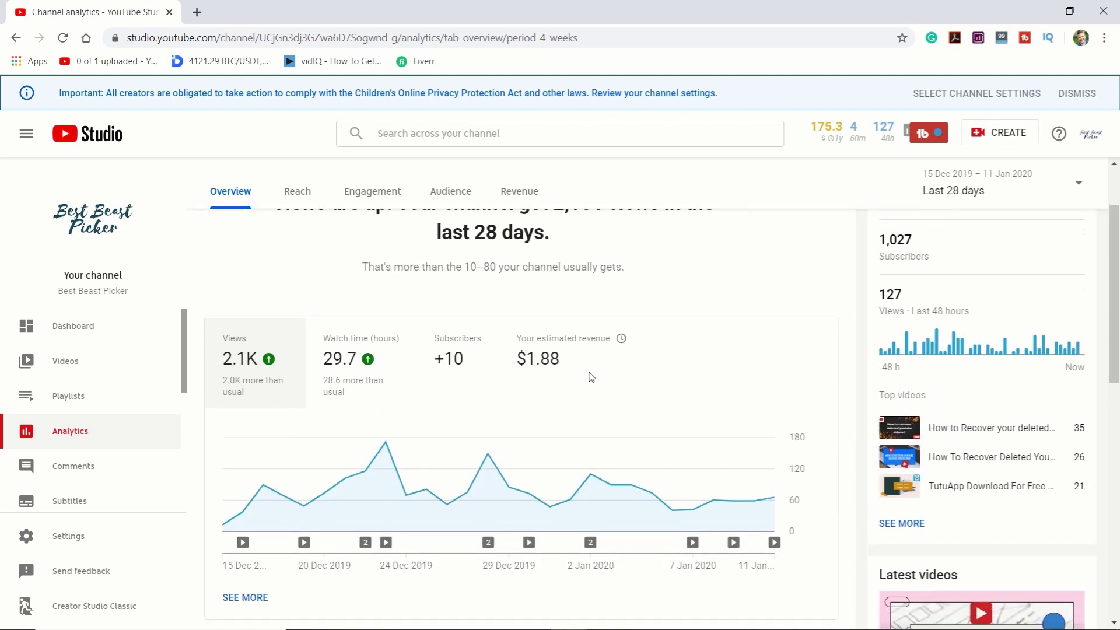
pyautogui.scroll(-3, 525, 430)
pyautogui.scroll(5, 526, 442)
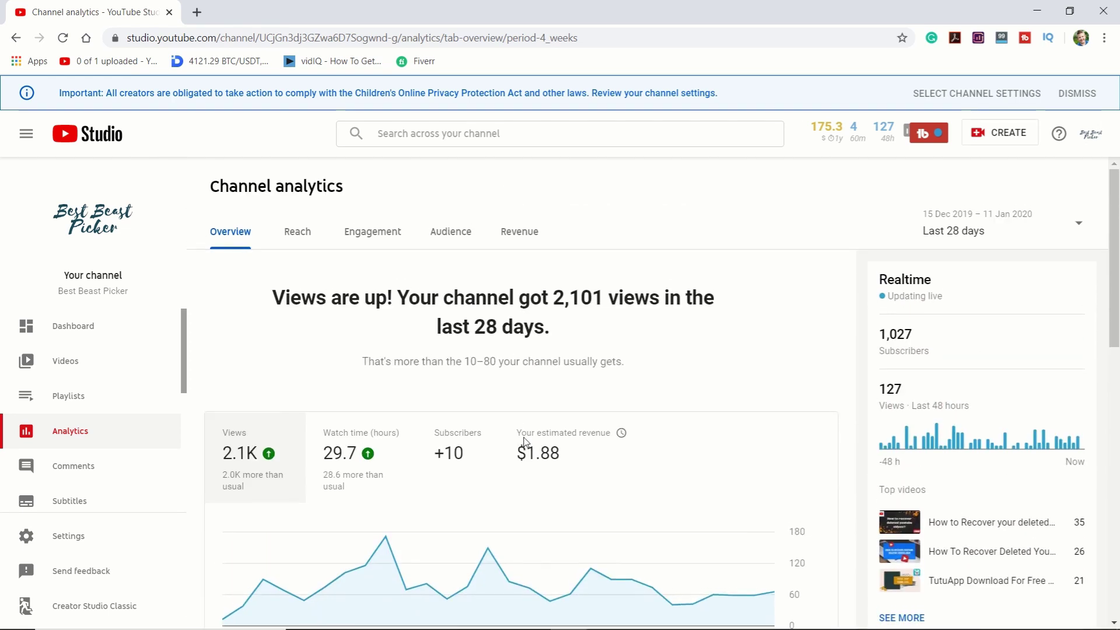
pyautogui.scroll(-3, 555, 413)
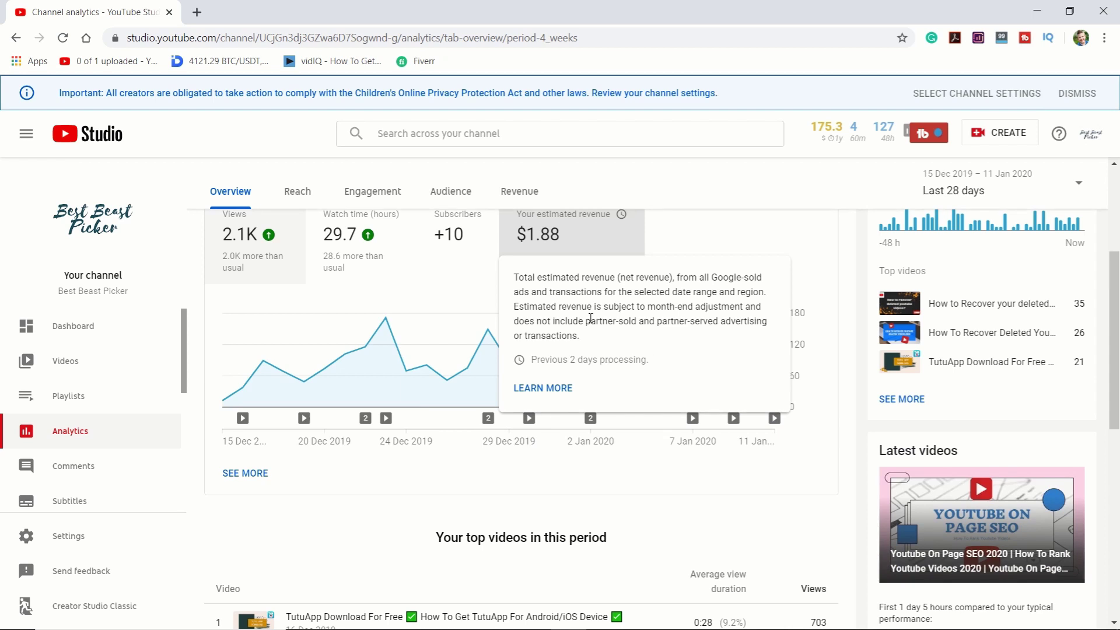
pyautogui.scroll(1, 408, 443)
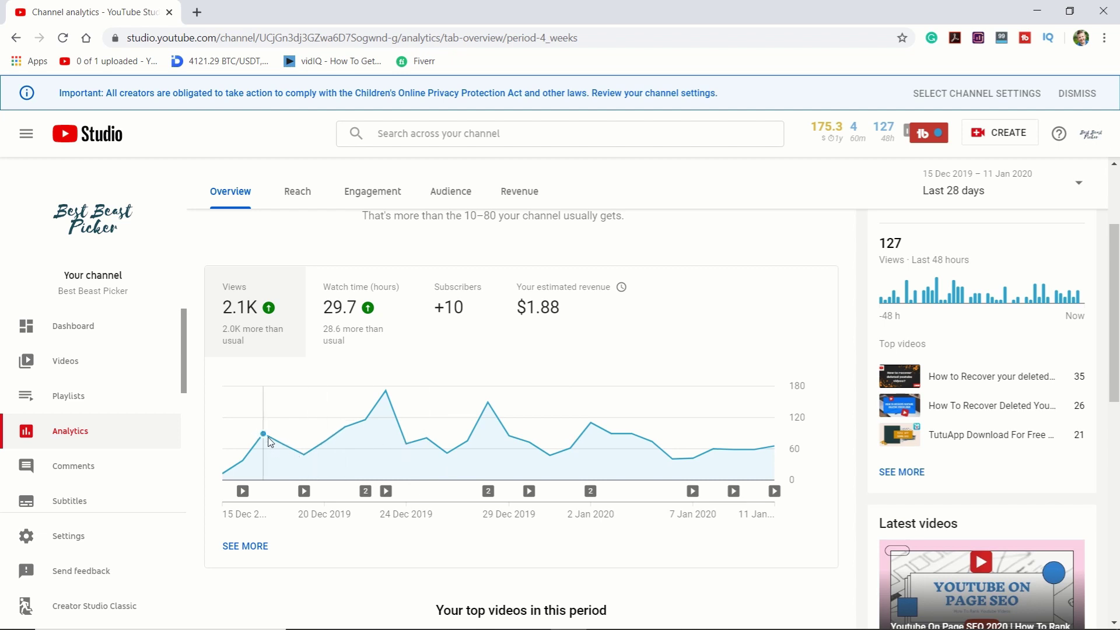
pyautogui.moveTo(263, 438)
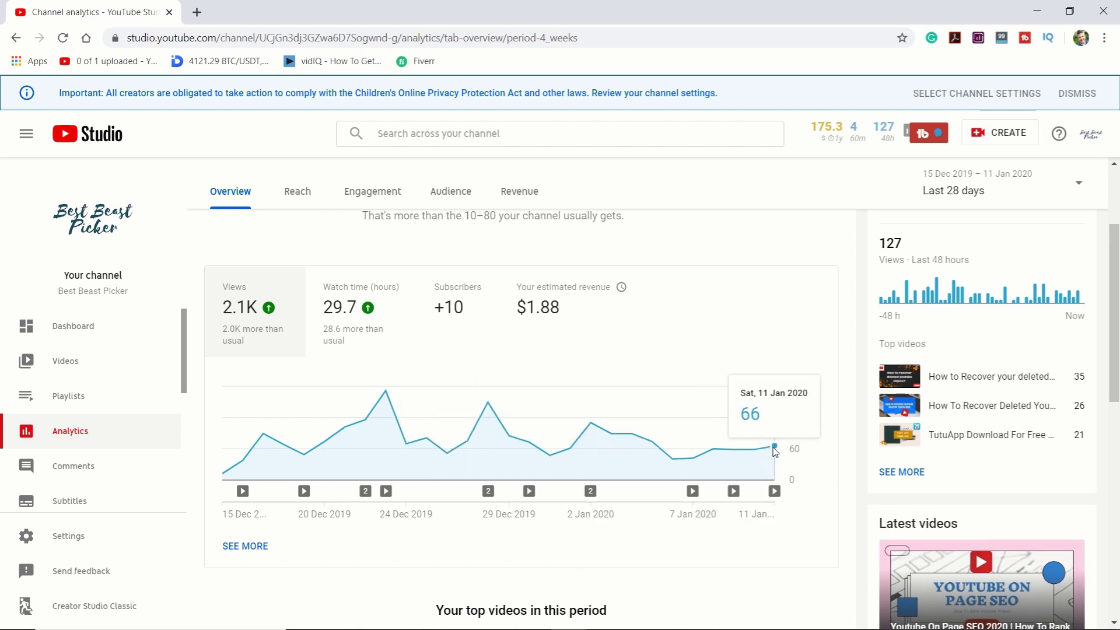
pyautogui.moveTo(775, 454)
# Step: Switch the overview chart to watch time and inspect its daily values across the period
pyautogui.click(319, 345)
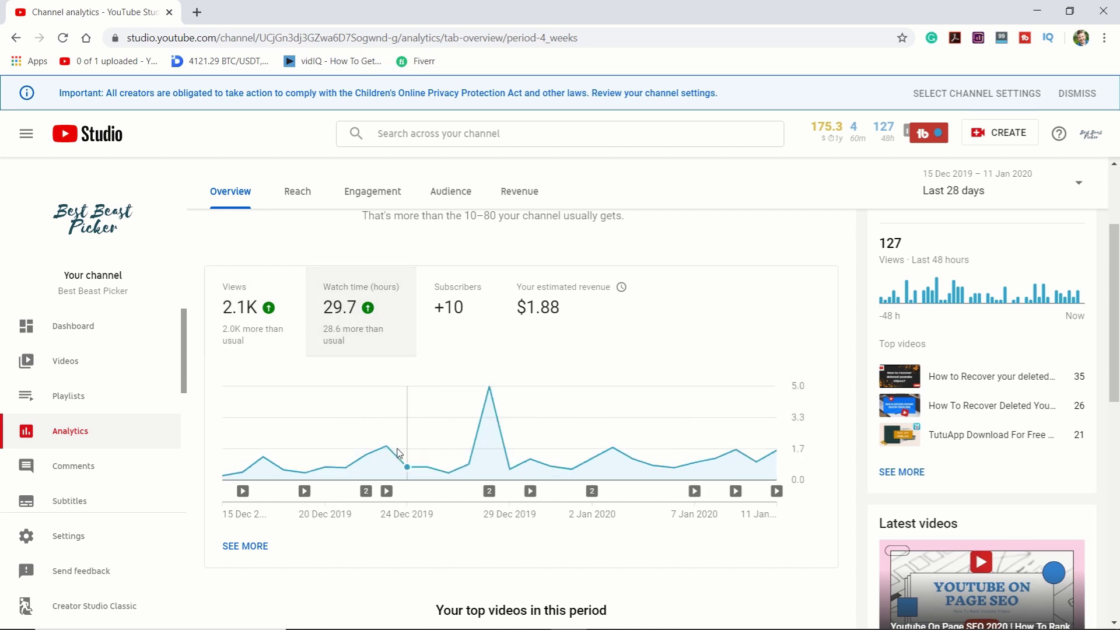
pyautogui.moveTo(358, 466)
pyautogui.moveTo(490, 393)
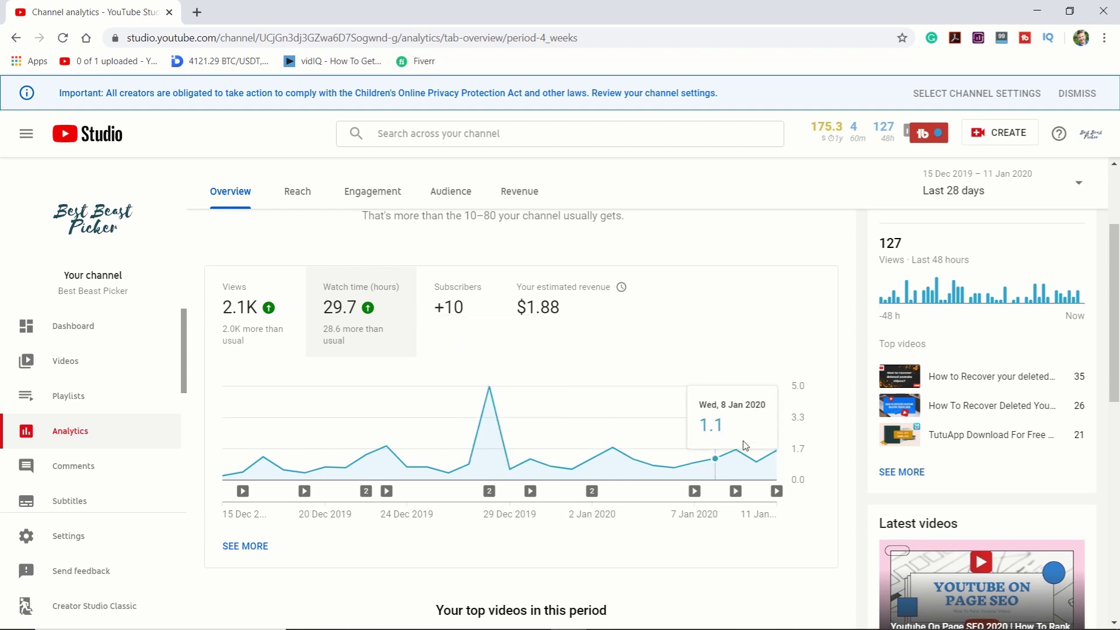
pyautogui.moveTo(772, 452)
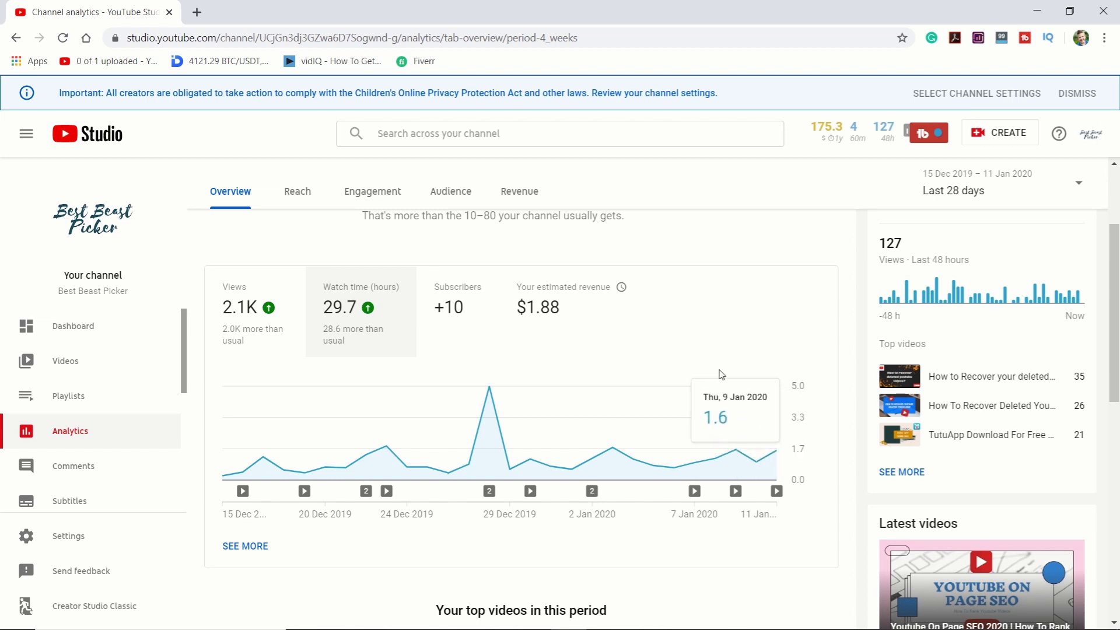
# Step: Chart the channel's subscribers and estimated revenue over the last 28 days
pyautogui.click(470, 328)
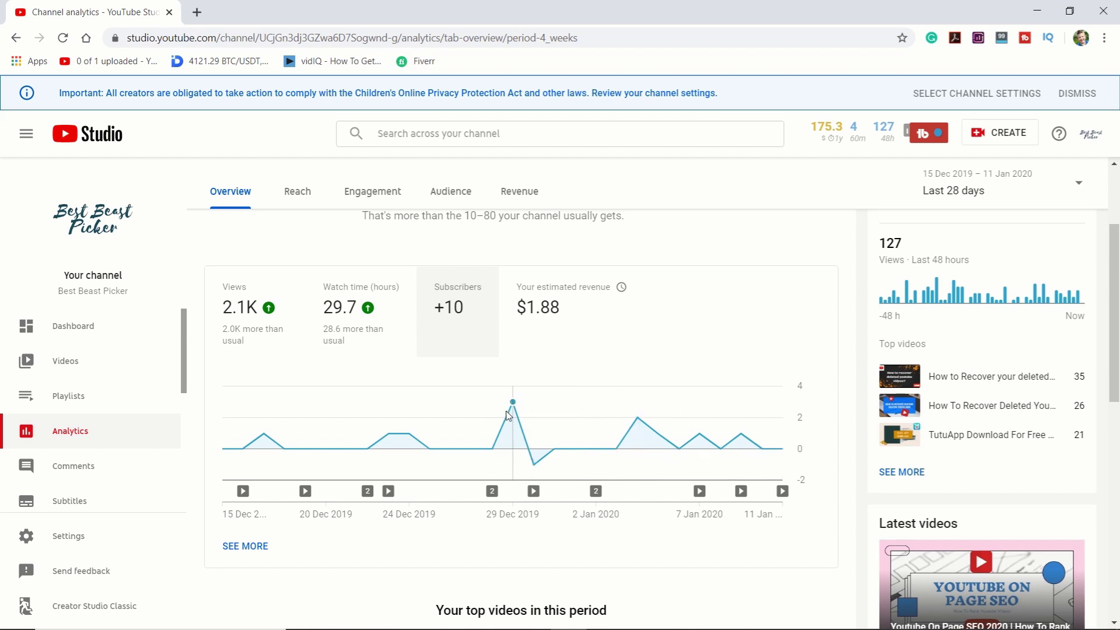
pyautogui.click(548, 302)
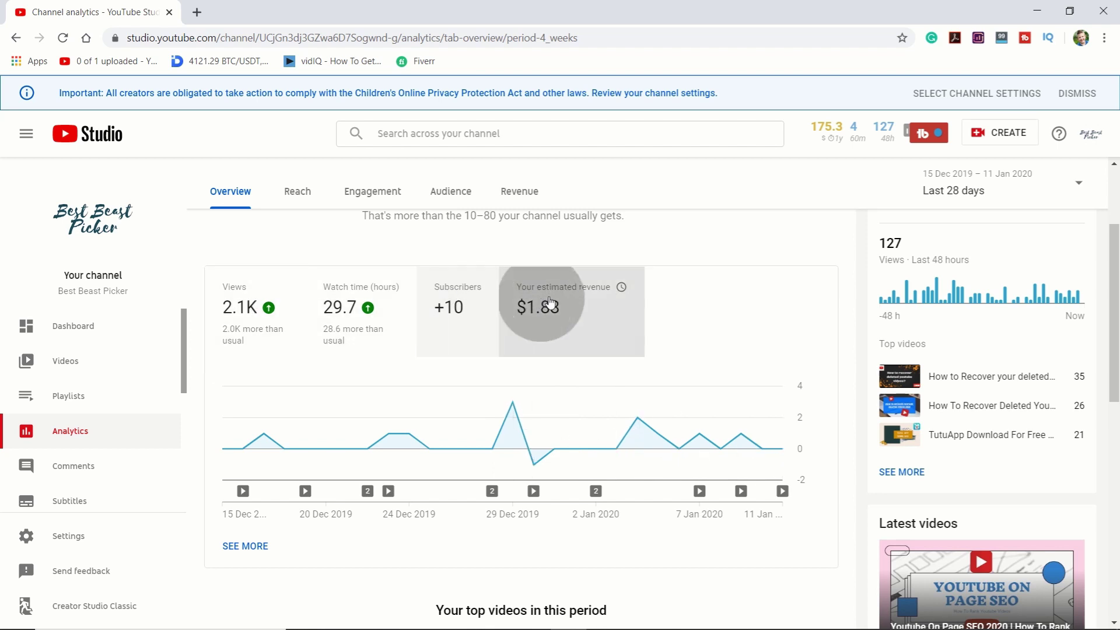
pyautogui.moveTo(649, 408)
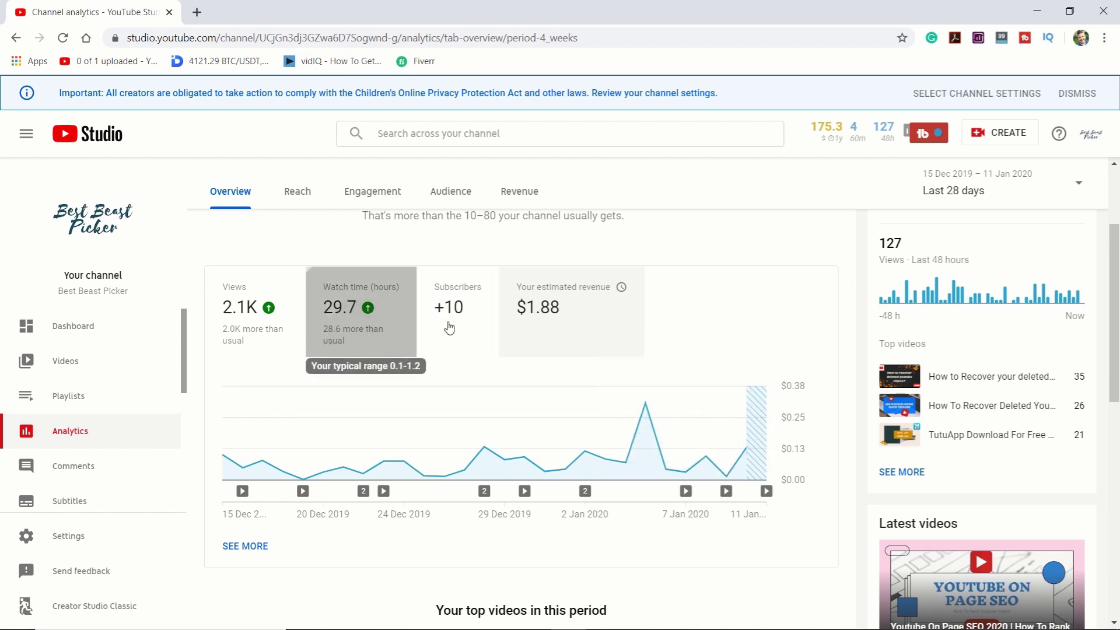
# Step: Examine the list of top videos in this period, comparing average view duration and views
pyautogui.scroll(3, 575, 395)
pyautogui.scroll(-14, 574, 395)
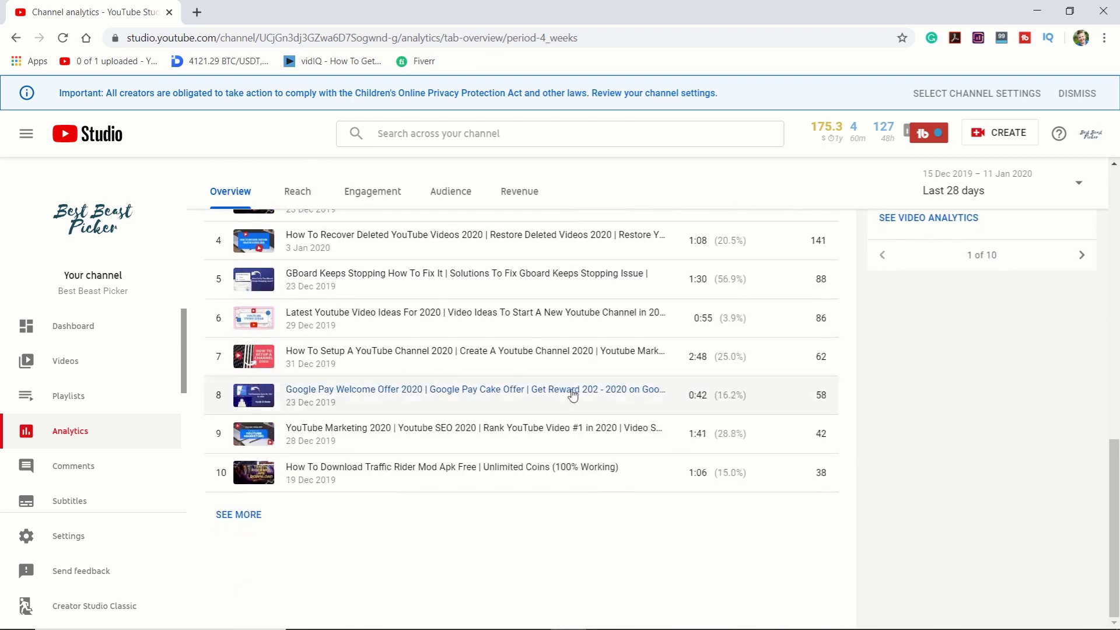
pyautogui.scroll(6, 572, 395)
pyautogui.scroll(-4, 554, 385)
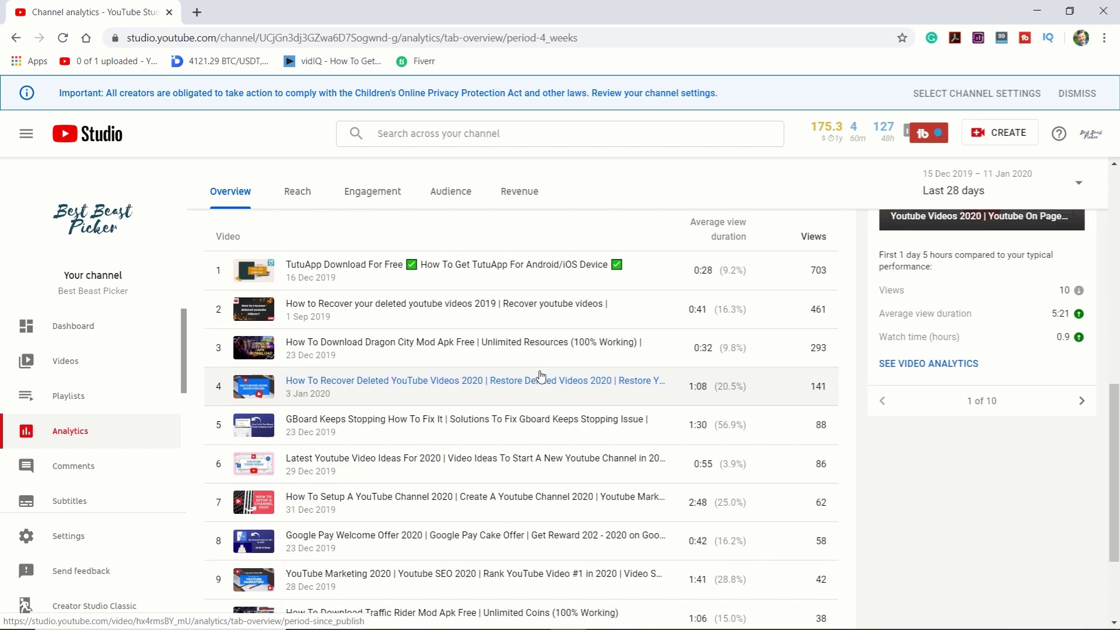
pyautogui.scroll(2, 541, 376)
pyautogui.scroll(-2, 541, 376)
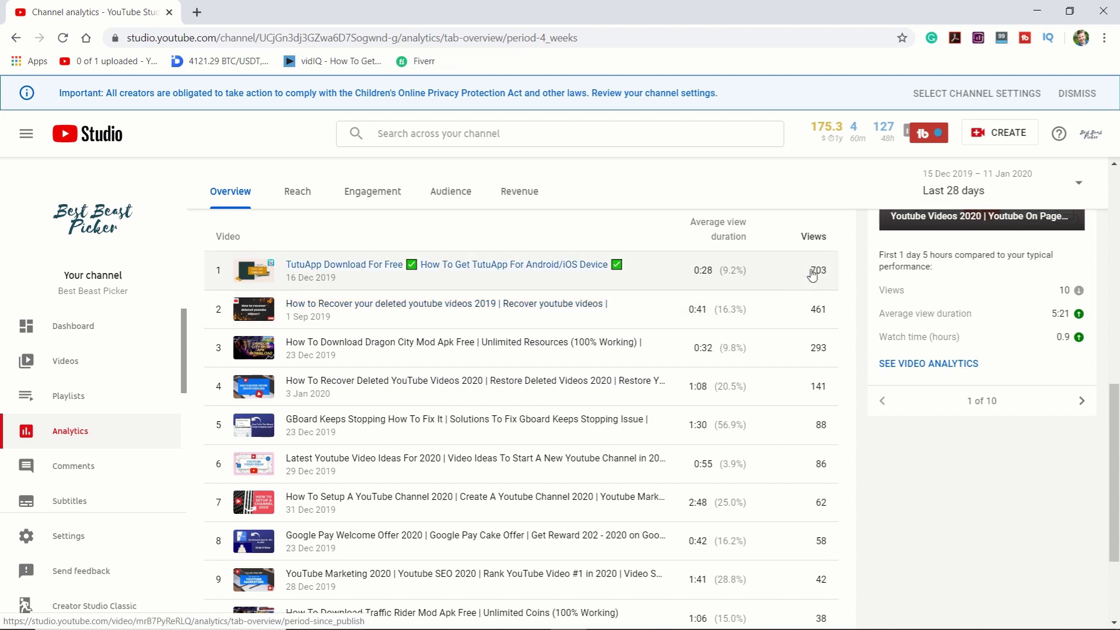
pyautogui.scroll(-1, 892, 458)
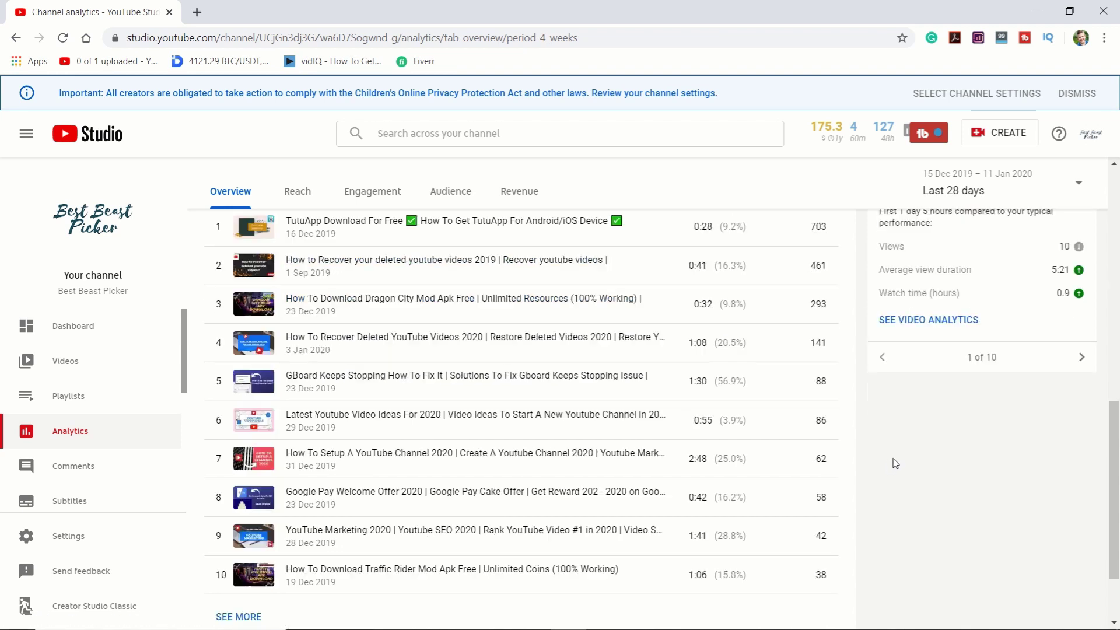
pyautogui.scroll(1, 895, 464)
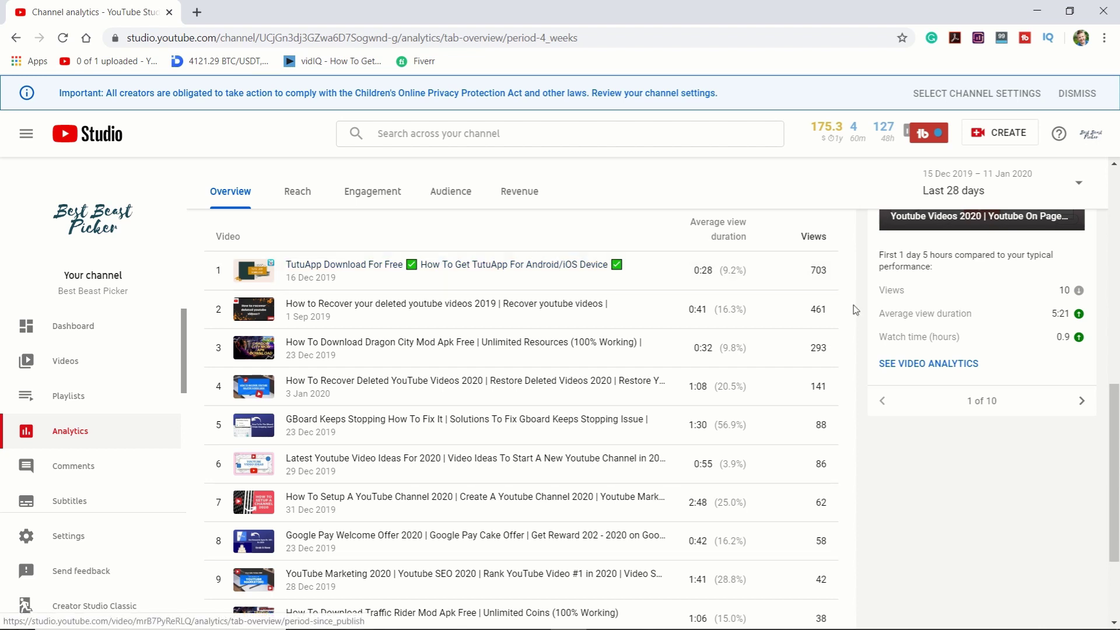
# Step: Review the realtime statistics and the latest video's views, average view duration and watch time
pyautogui.scroll(8, 885, 468)
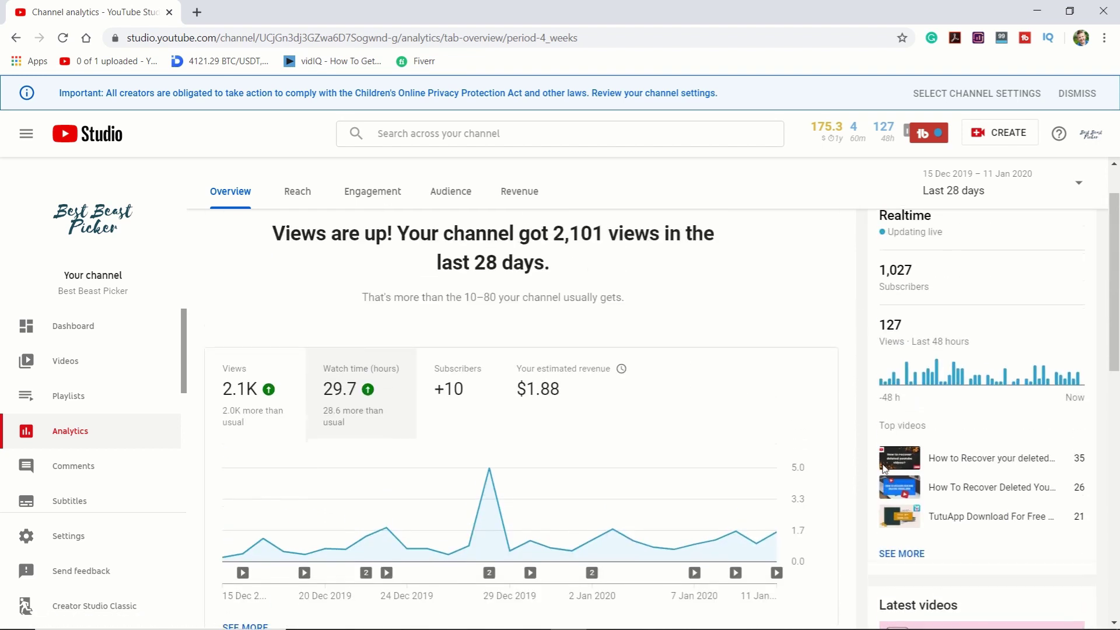
pyautogui.scroll(-4, 991, 472)
pyautogui.scroll(-2, 1025, 476)
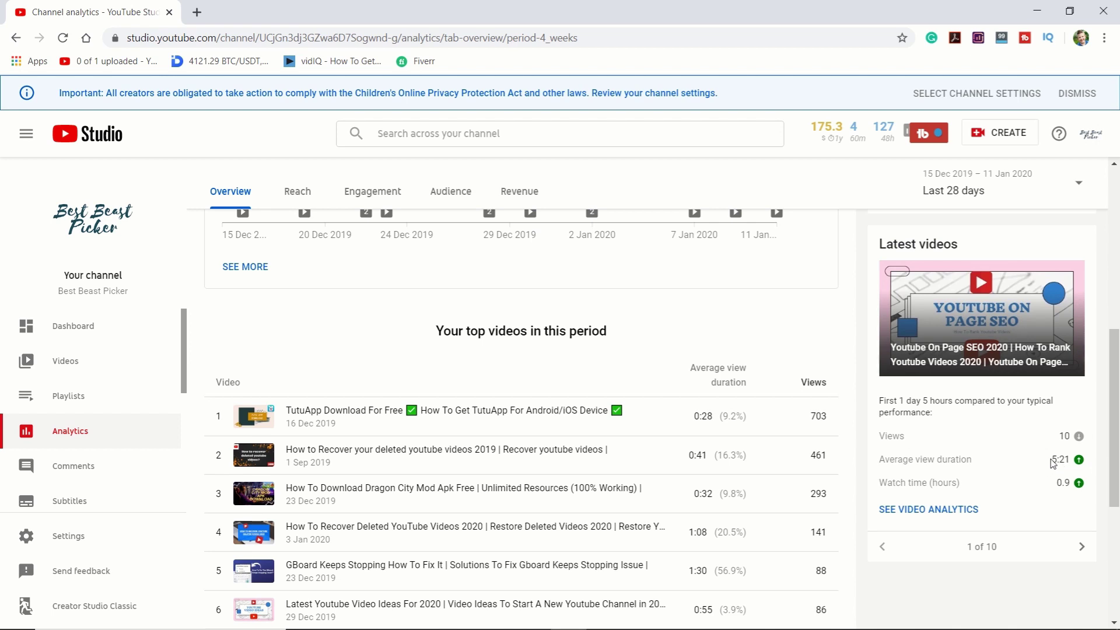
pyautogui.moveTo(1052, 461); pyautogui.dragTo(1072, 483)
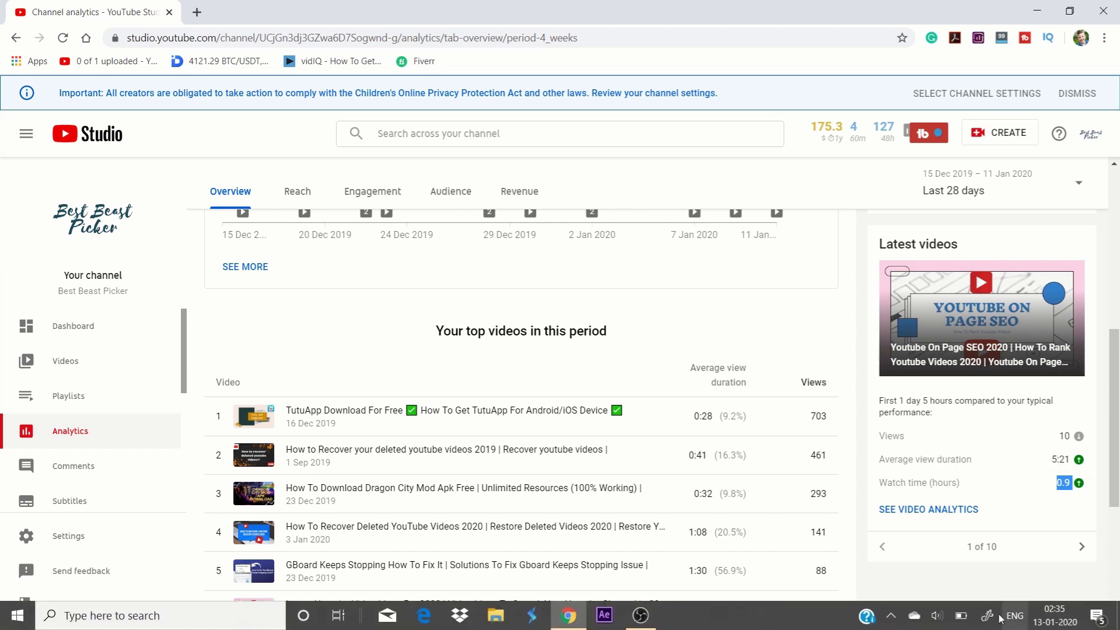
pyautogui.scroll(7, 729, 335)
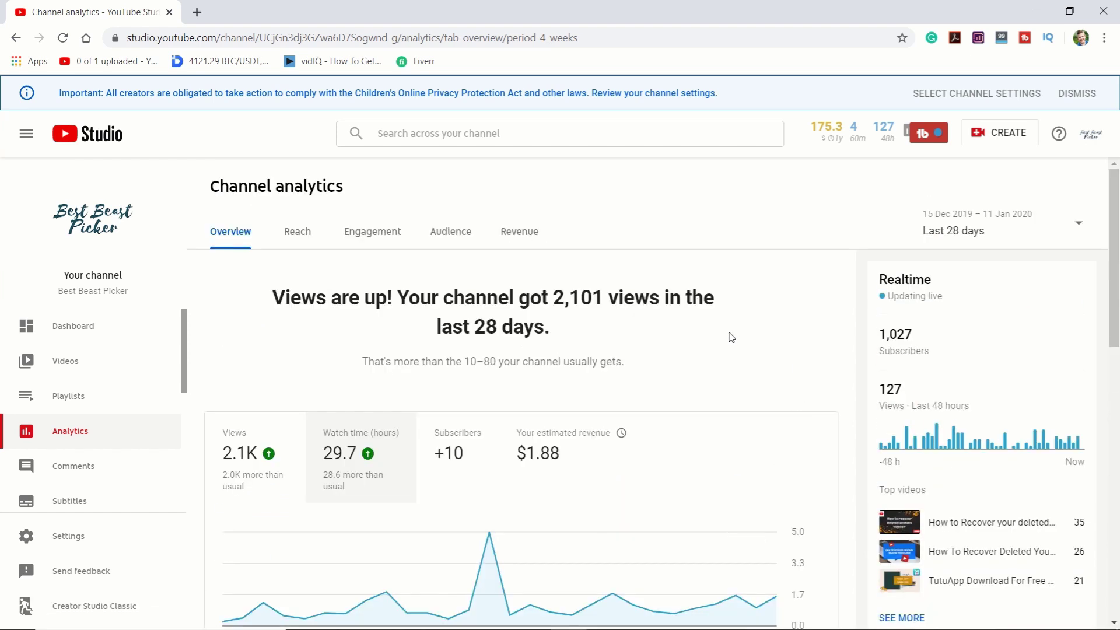
# Step: Open the Reach report, review its impressions and views metrics, and chart the unique viewers
pyautogui.click(299, 234)
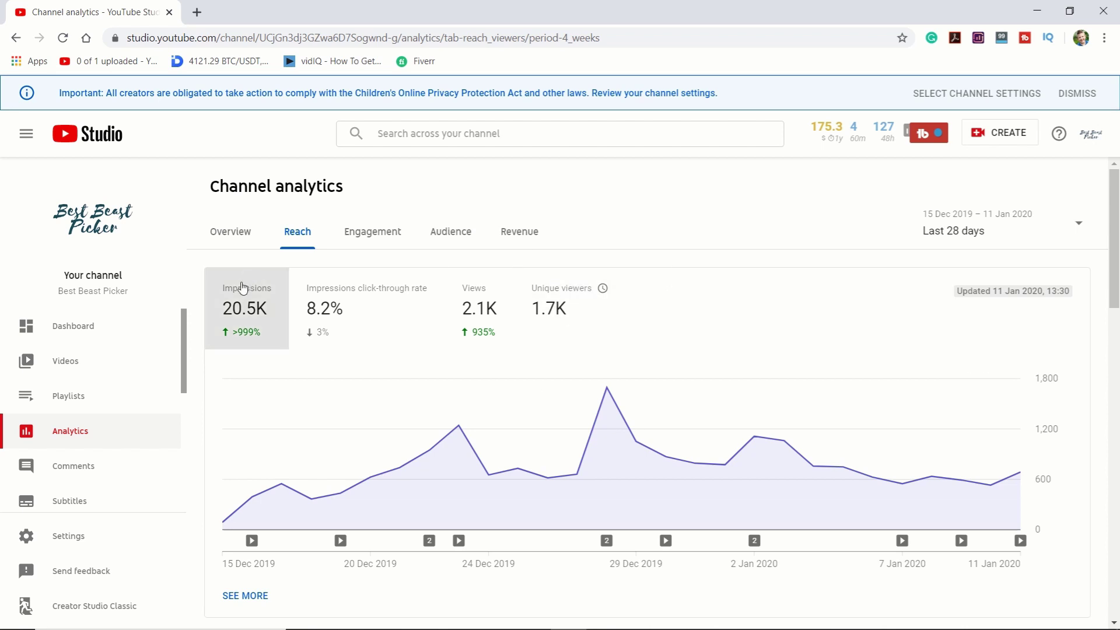
pyautogui.scroll(-1, 522, 292)
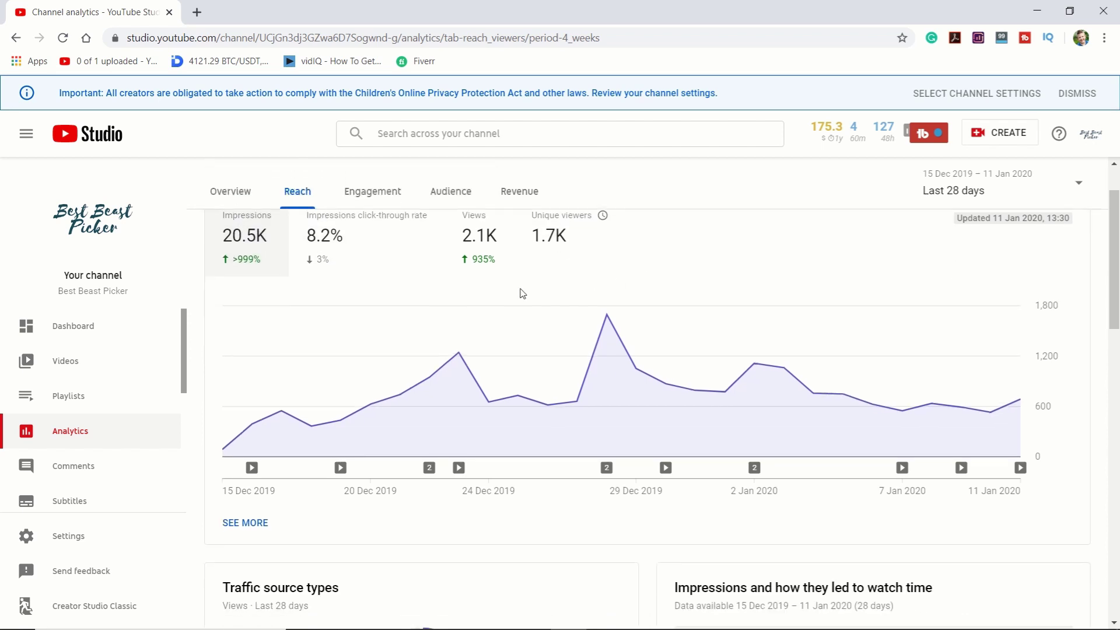
pyautogui.scroll(1, 335, 258)
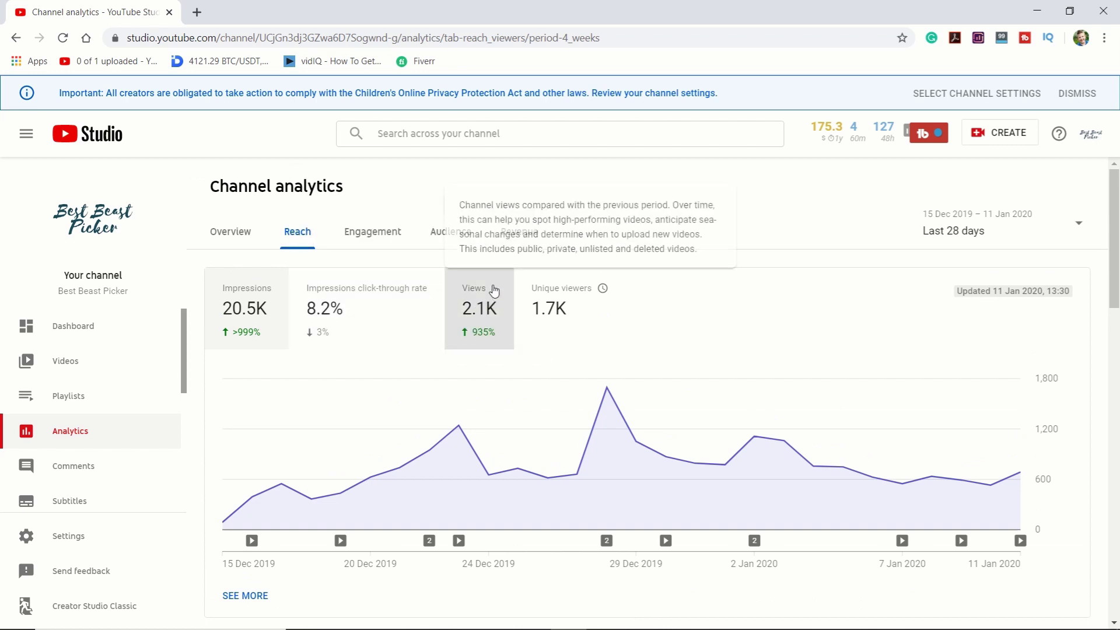
pyautogui.click(582, 316)
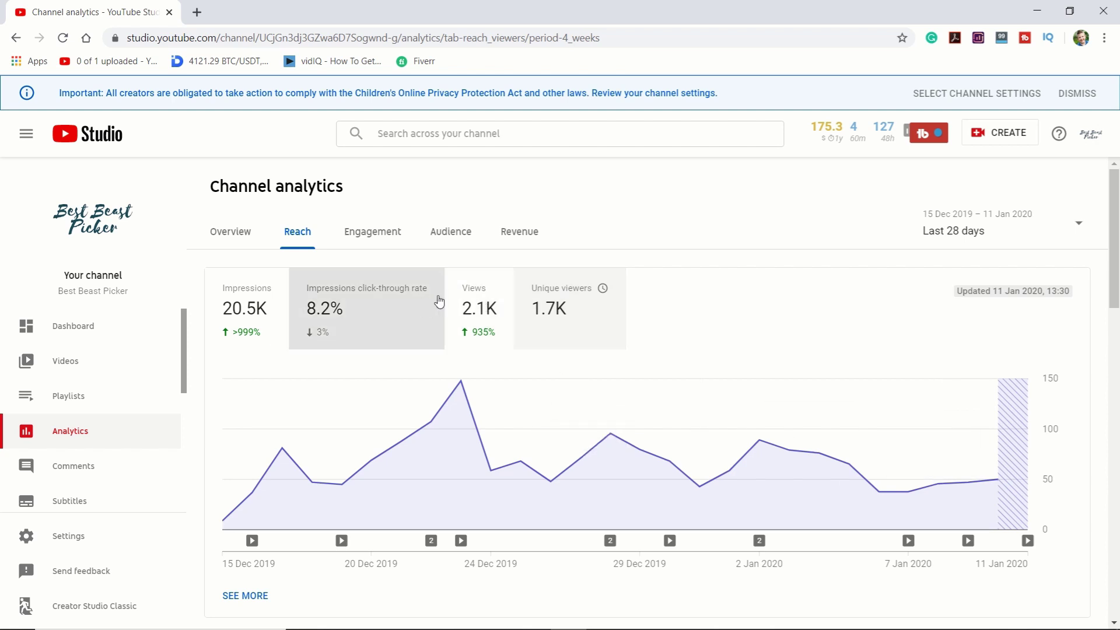
# Step: Open the Engagement report, review the watch time chart, and chart the average view duration
pyautogui.click(385, 238)
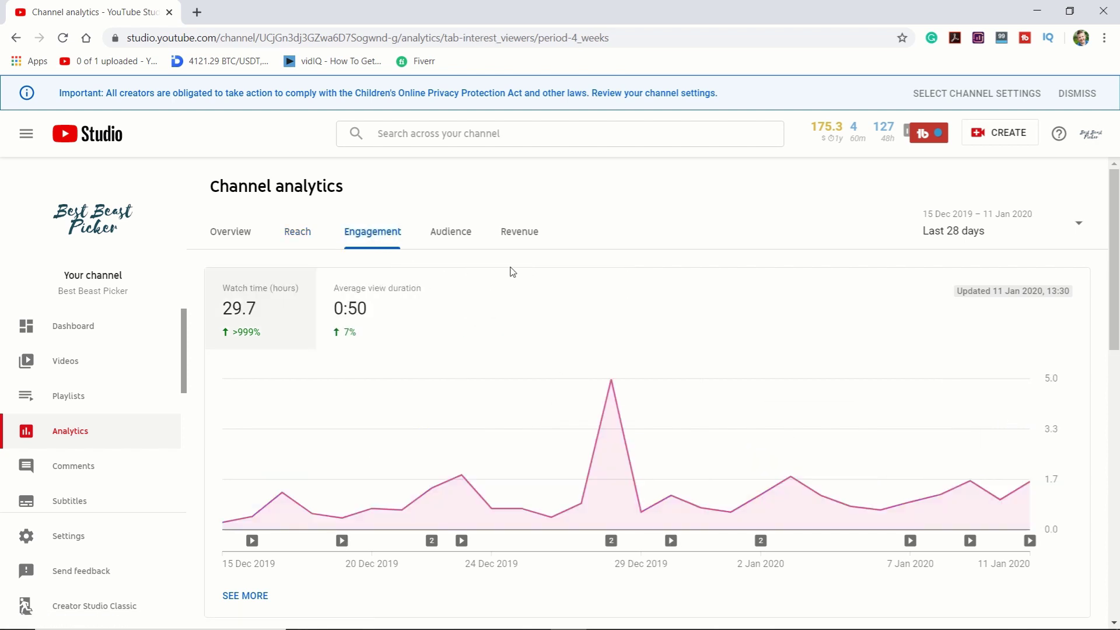
pyautogui.scroll(-2, 615, 225)
pyautogui.scroll(2, 614, 225)
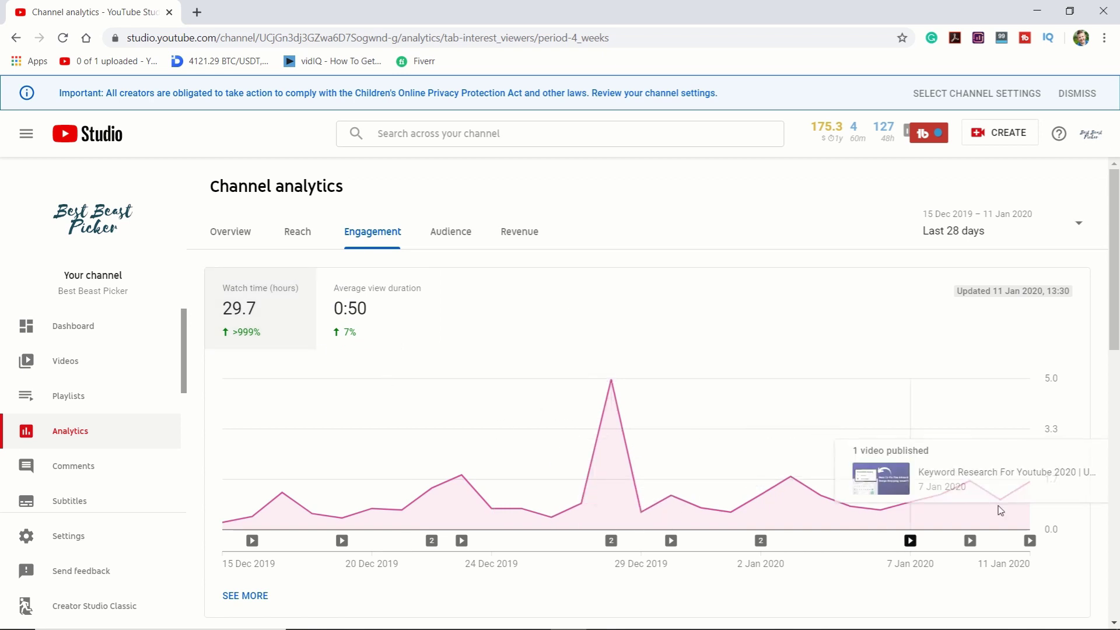
pyautogui.doubleClick(403, 298)
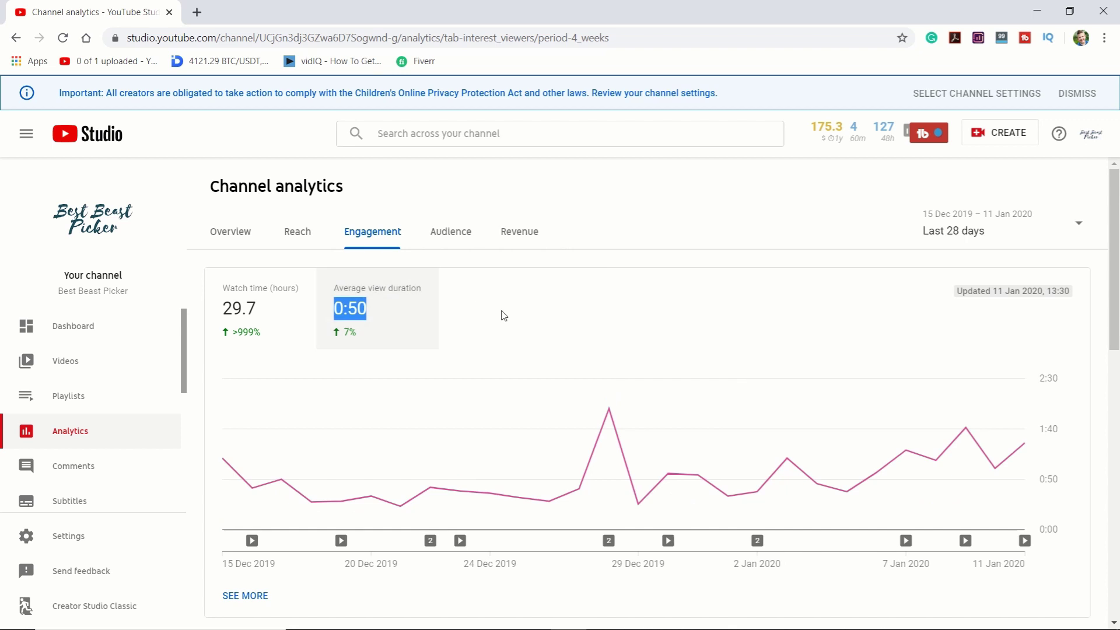
pyautogui.click(717, 260)
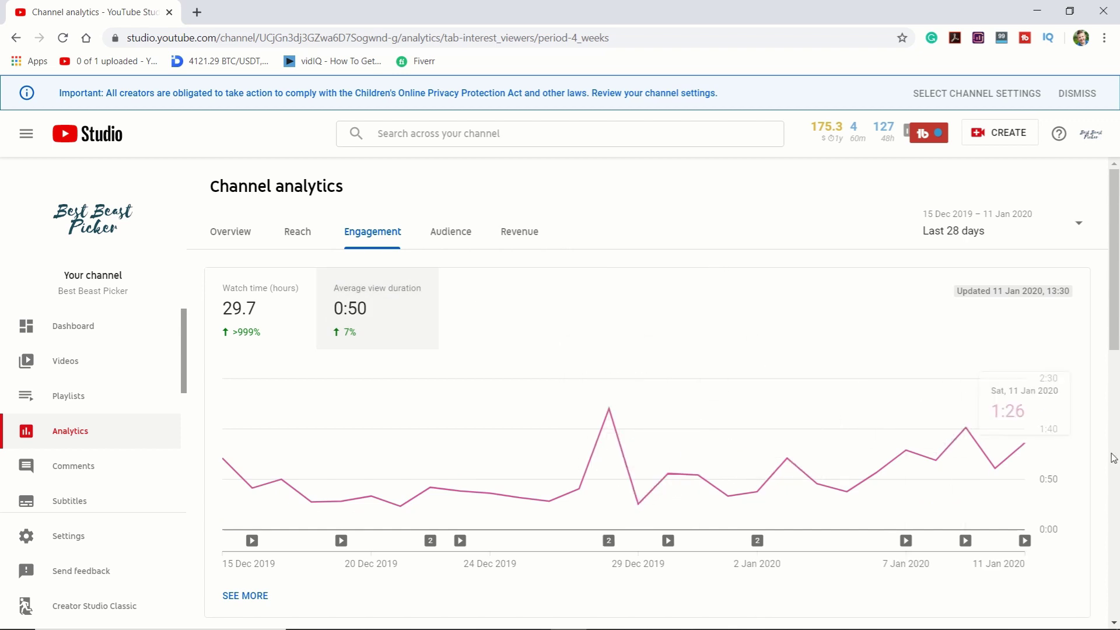
# Step: View the Audience and Revenue reports, and return to the Overview report
pyautogui.click(439, 240)
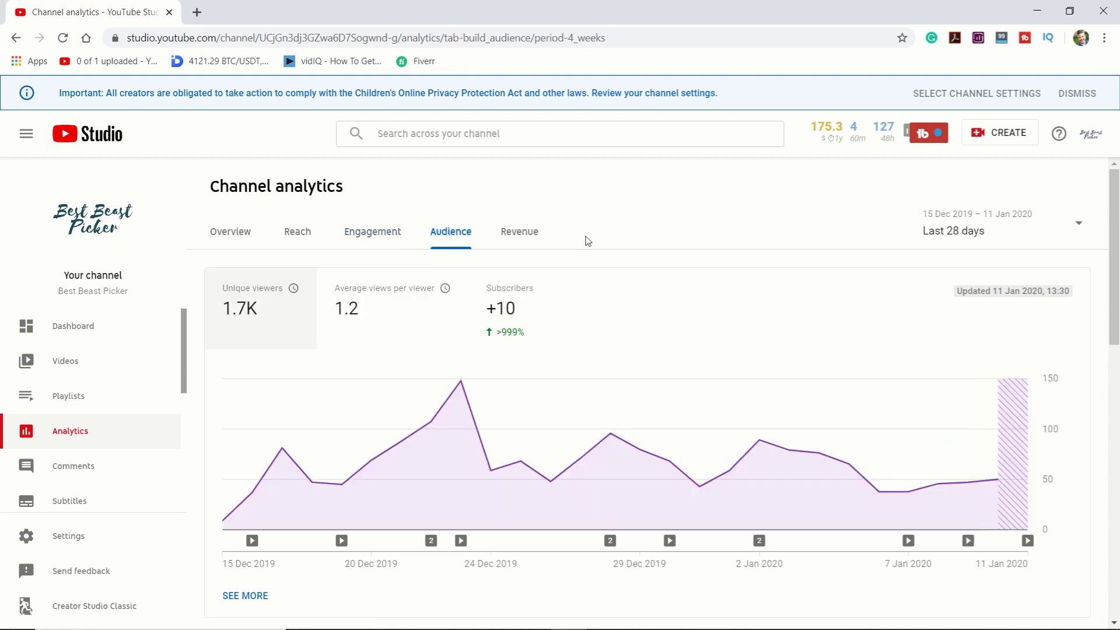
pyautogui.click(512, 233)
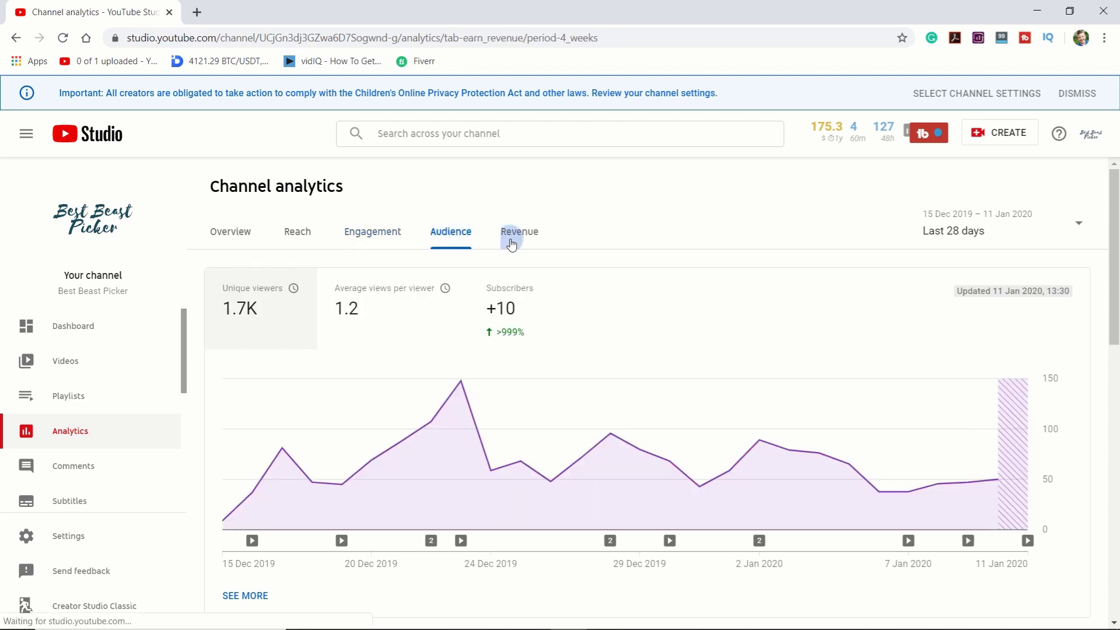
pyautogui.click(244, 229)
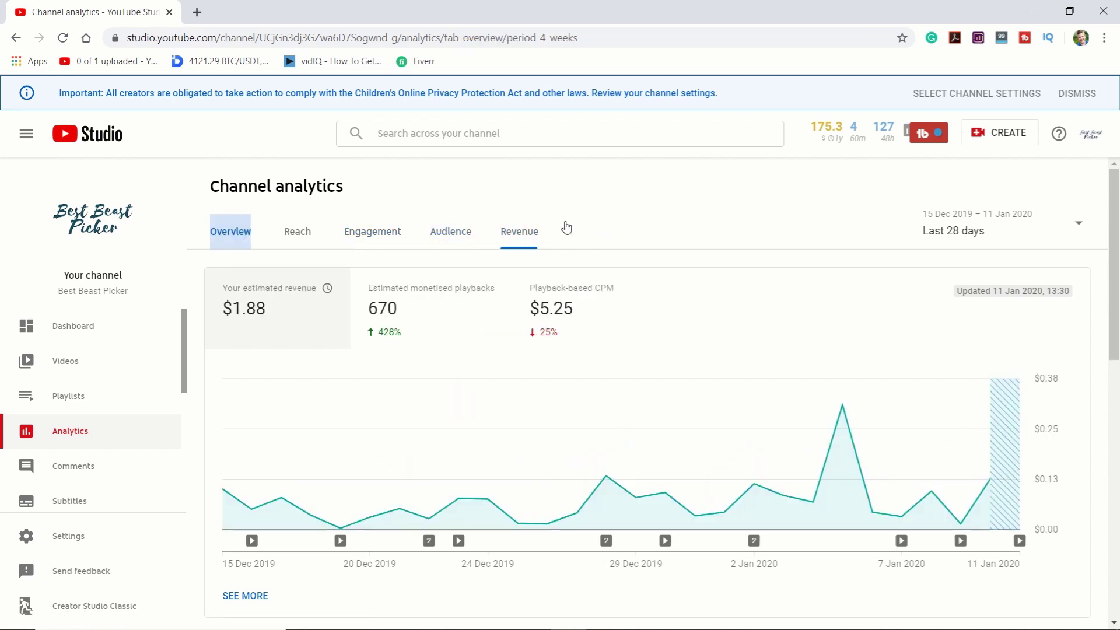
# Step: Open the detailed report behind the top videos list, with Views as the charted metric
pyautogui.scroll(-10, 655, 230)
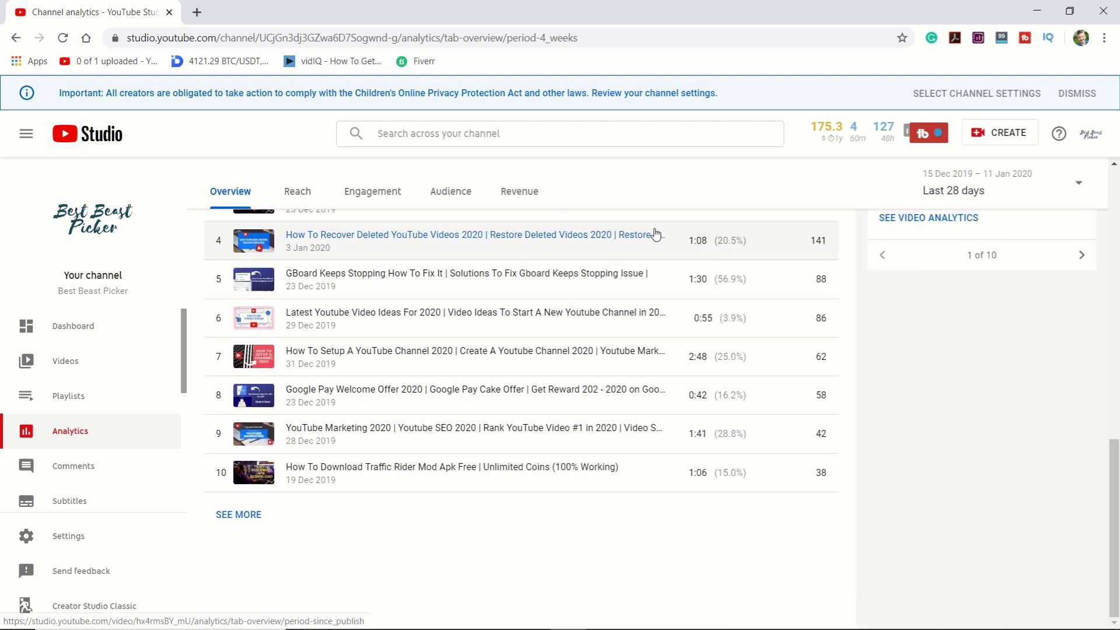
pyautogui.scroll(1, 654, 233)
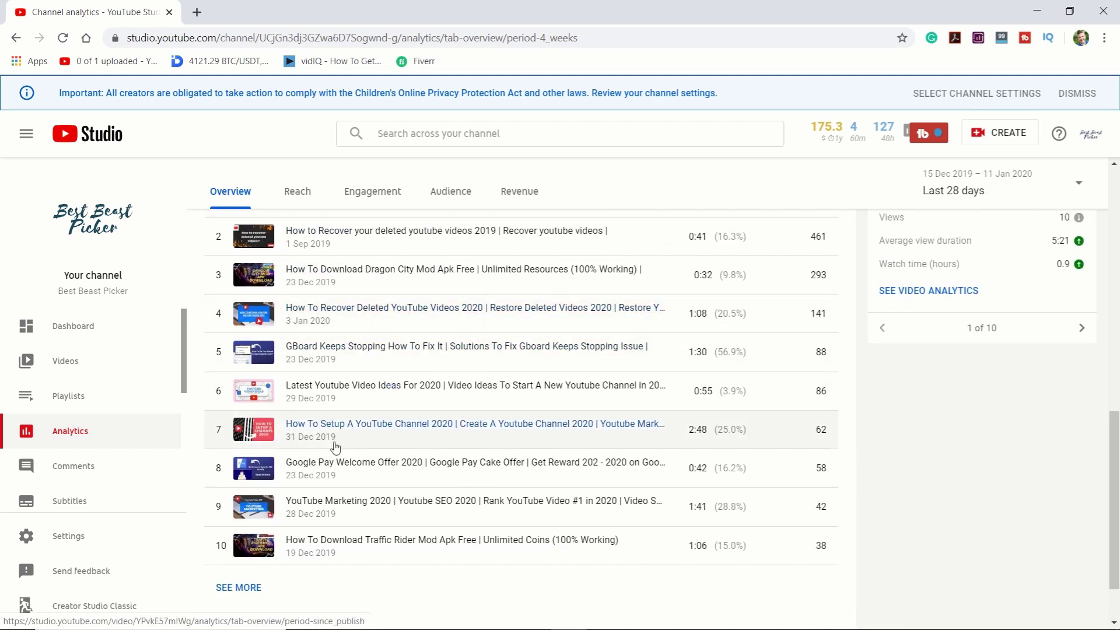
pyautogui.click(252, 587)
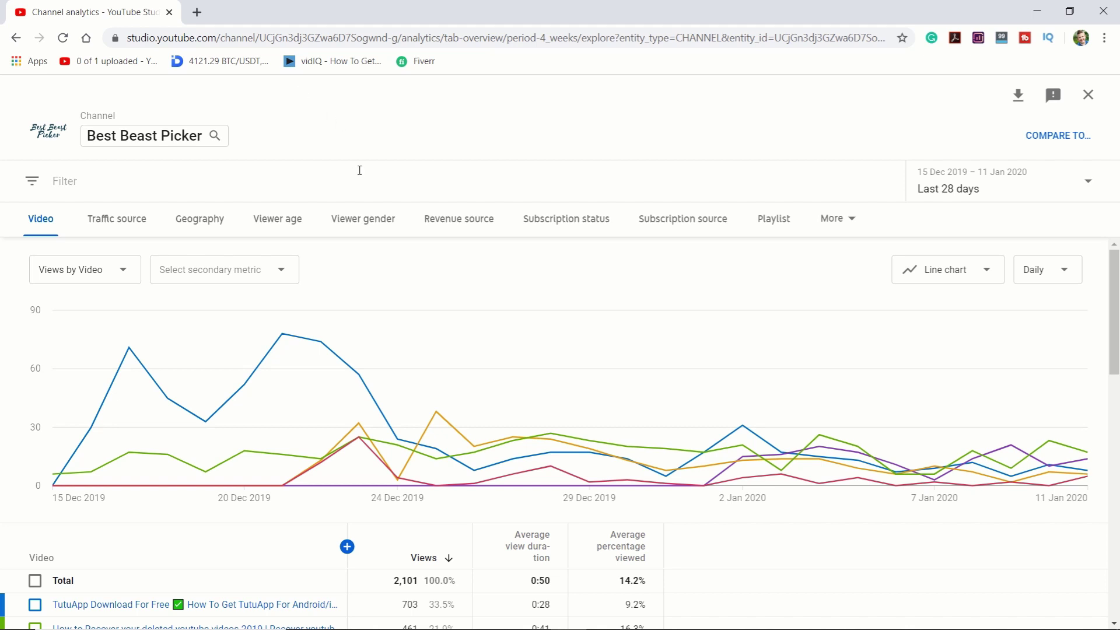
pyautogui.click(133, 275)
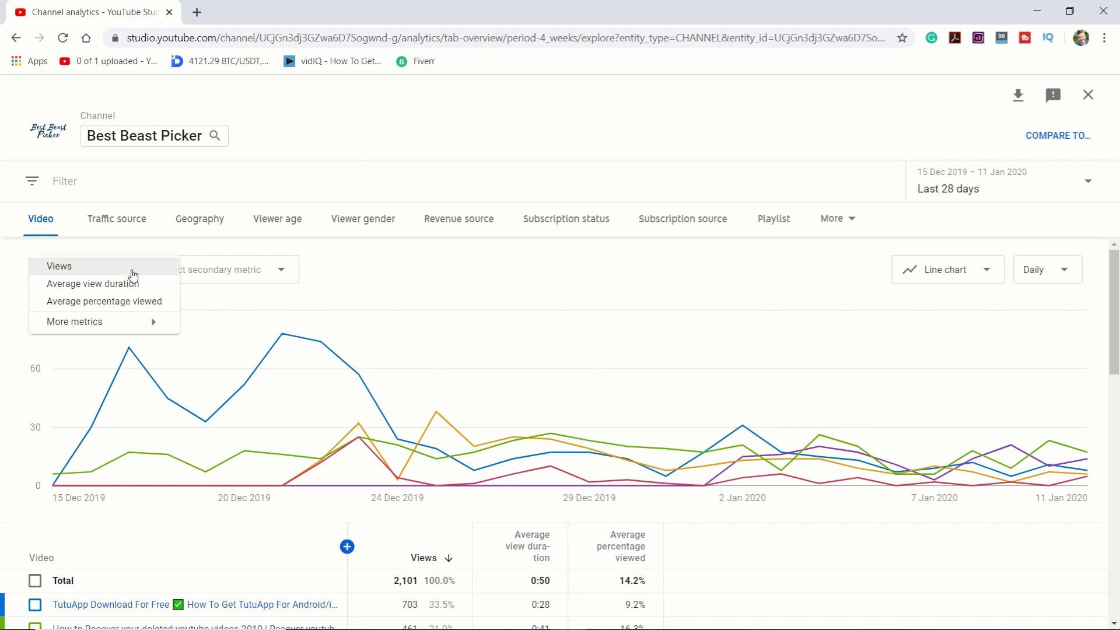
pyautogui.click(132, 272)
# Step: Examine the full per-video table, comparing views, average view duration and average percentage viewed
pyautogui.scroll(-8, 430, 269)
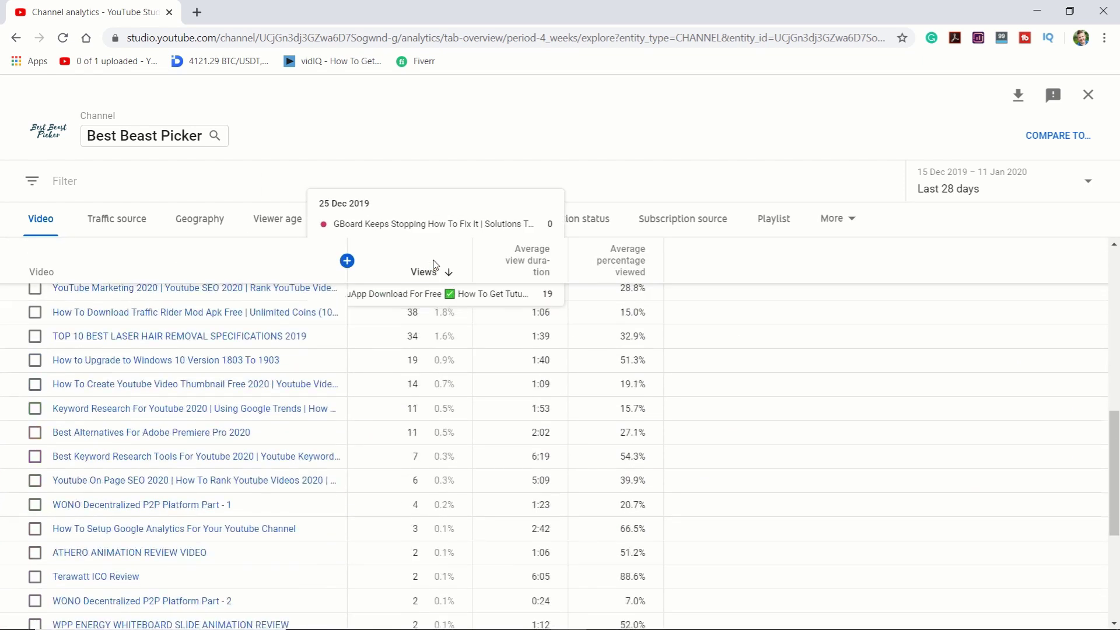
pyautogui.scroll(5, 434, 265)
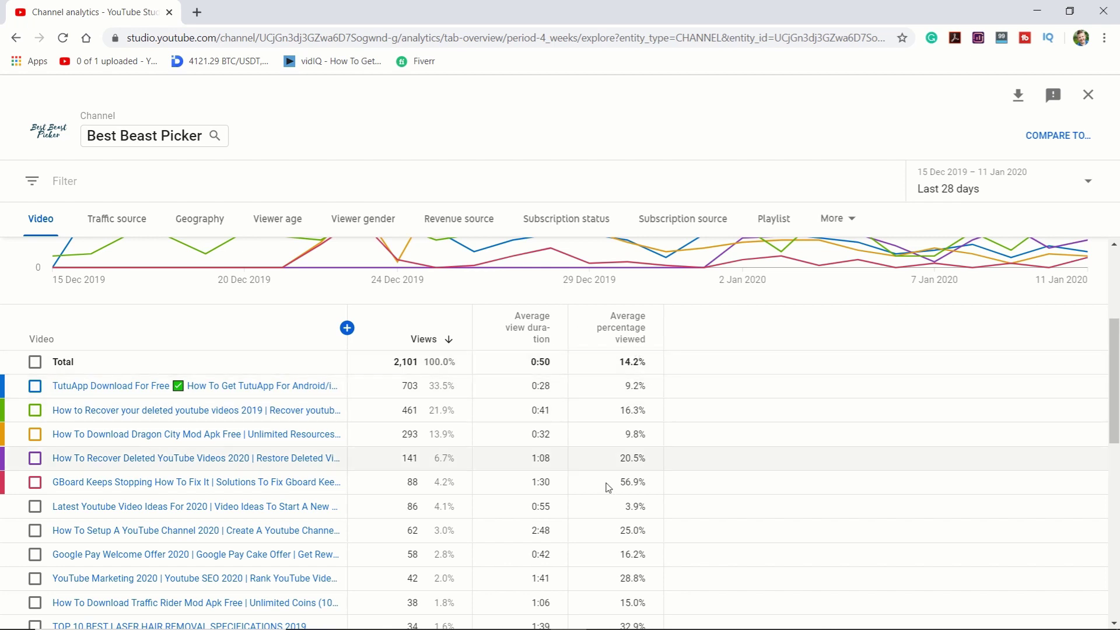
pyautogui.scroll(-1, 483, 446)
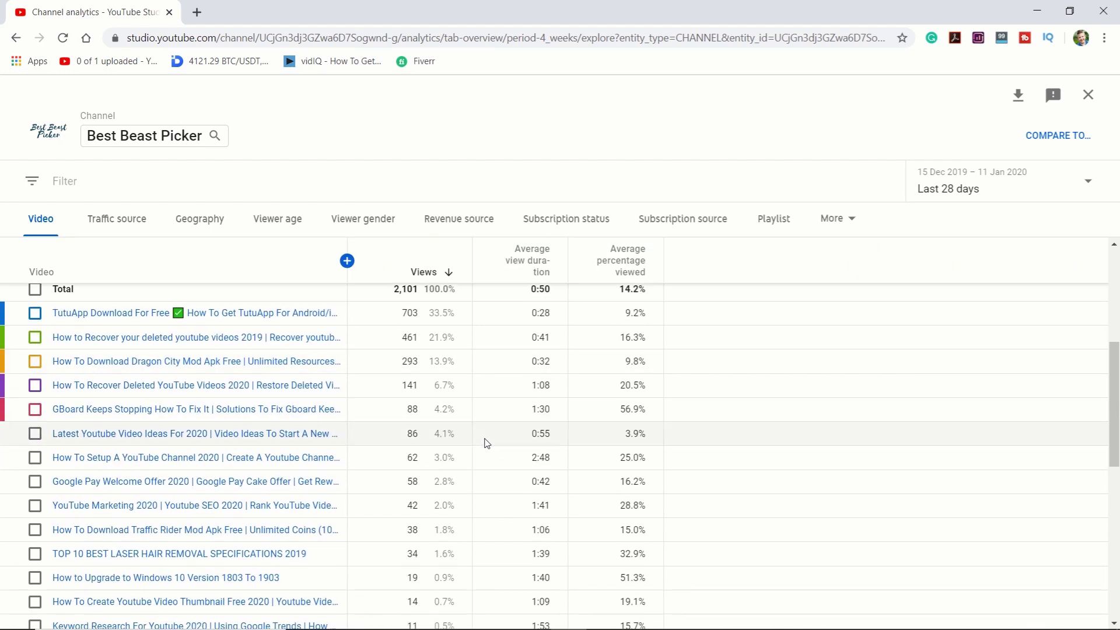
pyautogui.scroll(1, 487, 443)
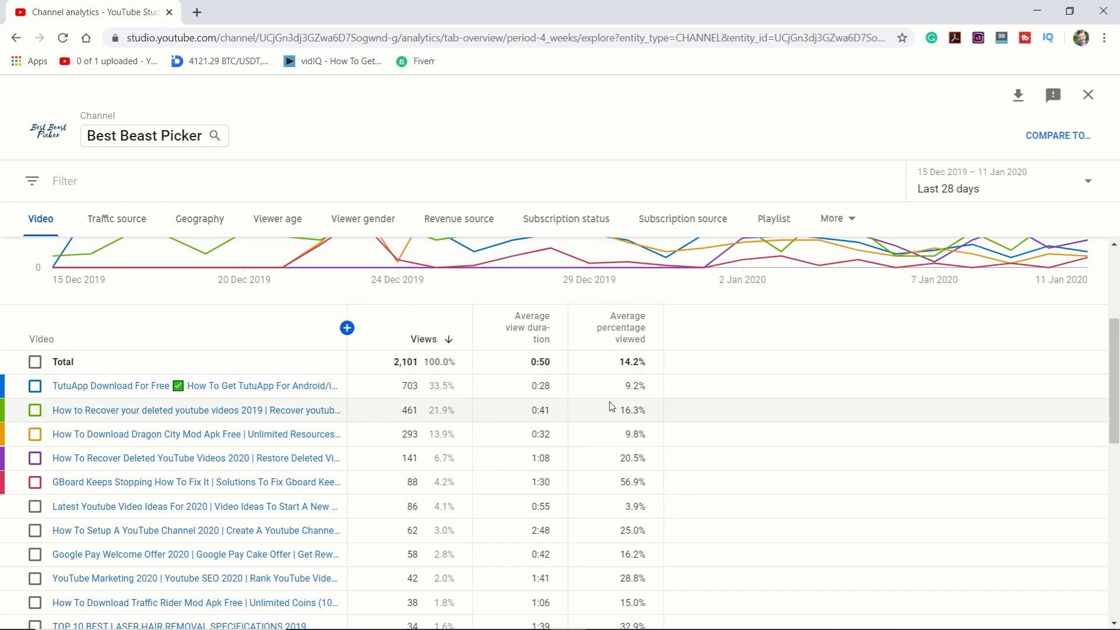
pyautogui.scroll(-3, 610, 408)
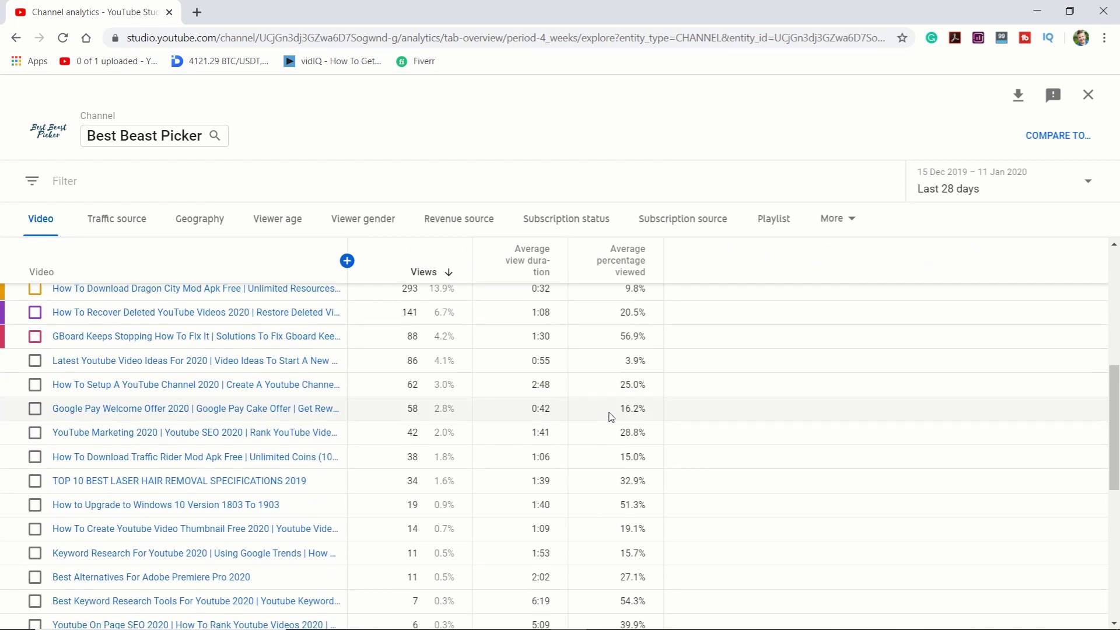
pyautogui.scroll(-3, 525, 379)
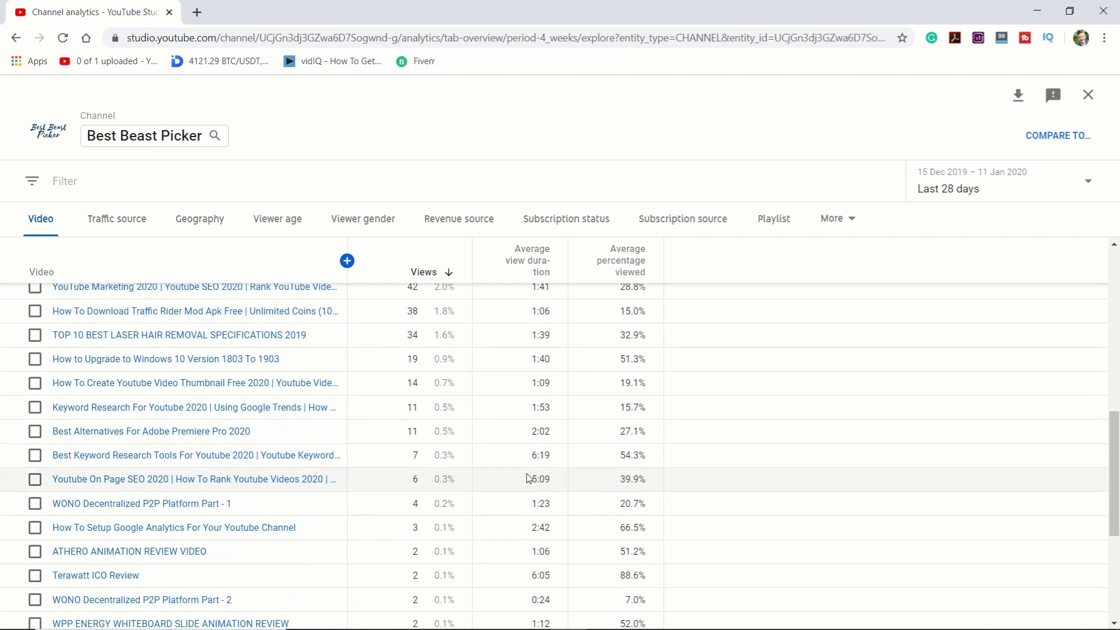
pyautogui.moveTo(529, 461); pyautogui.dragTo(555, 459)
pyautogui.scroll(-3, 550, 502)
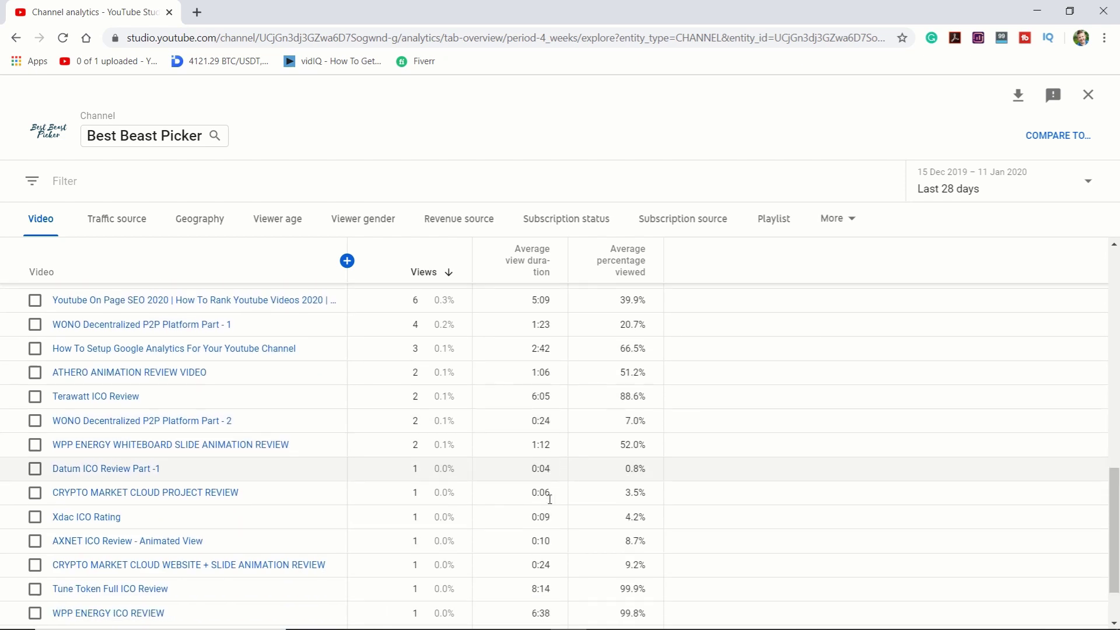
pyautogui.scroll(-2, 550, 498)
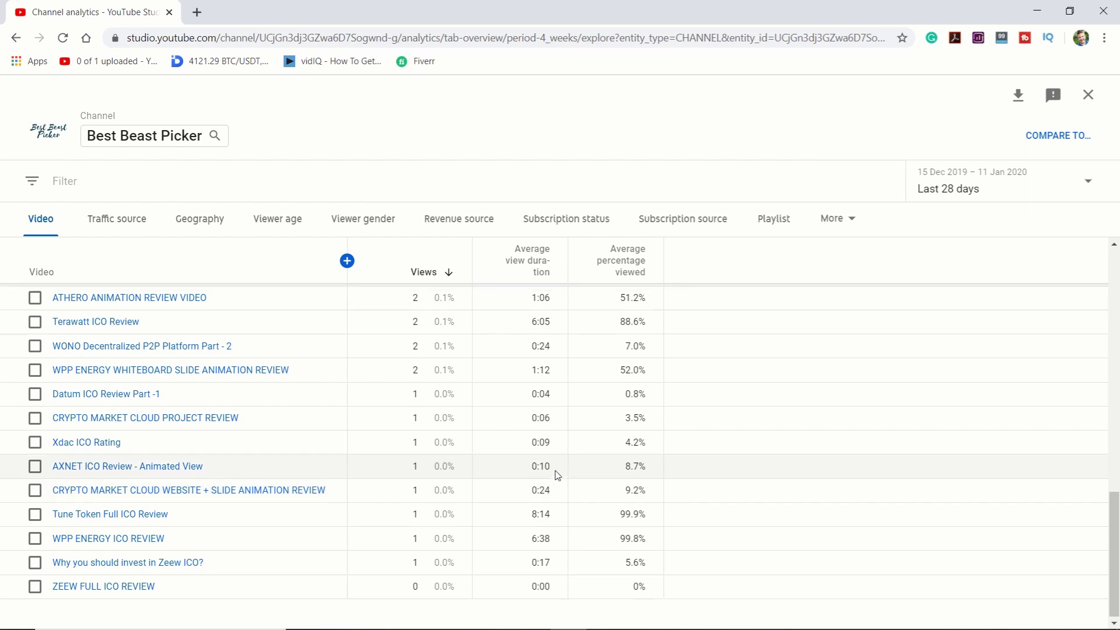
# Step: Compare the most-viewed video's average view duration with the channel total
pyautogui.scroll(10, 554, 484)
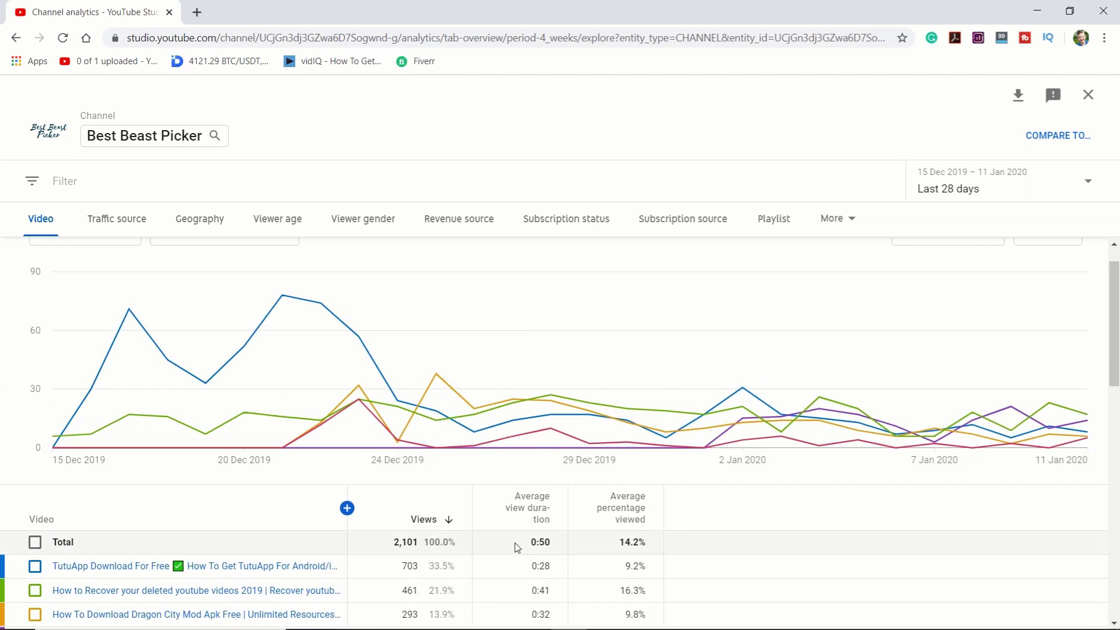
pyautogui.scroll(-2, 532, 408)
pyautogui.moveTo(530, 399); pyautogui.dragTo(549, 421)
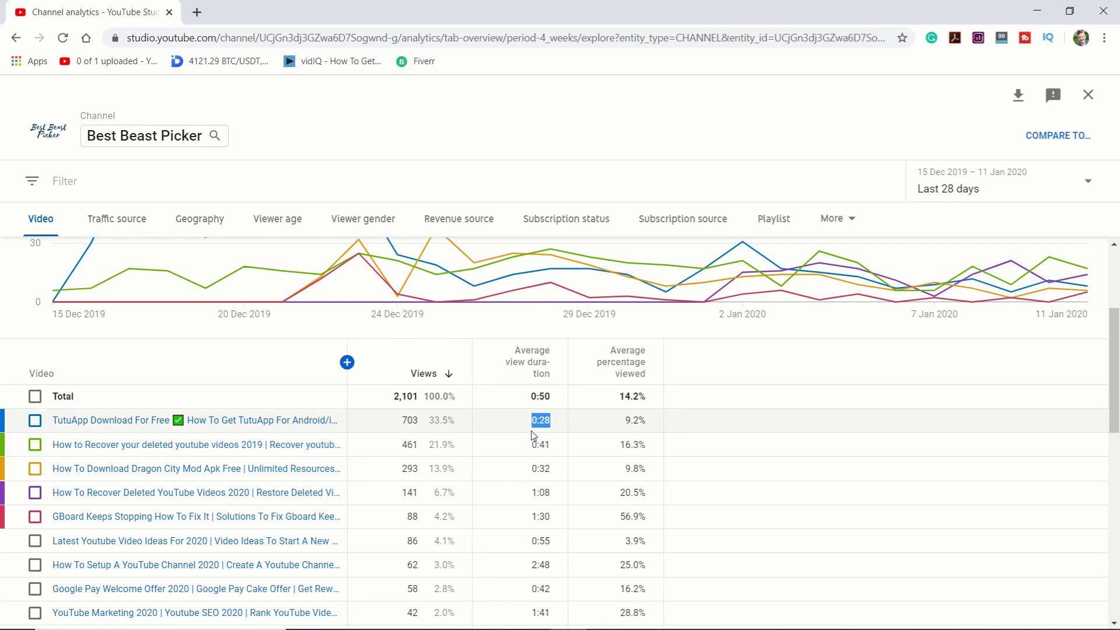
pyautogui.scroll(3, 533, 440)
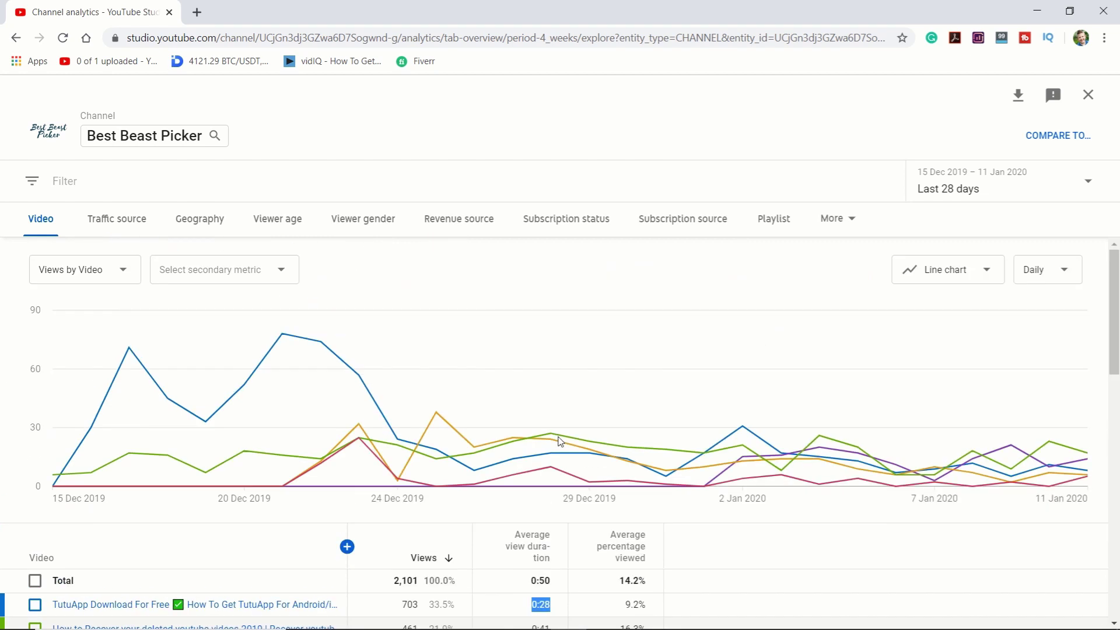
# Step: Break the views down by traffic source and review each source, starting with YouTube search
pyautogui.click(134, 222)
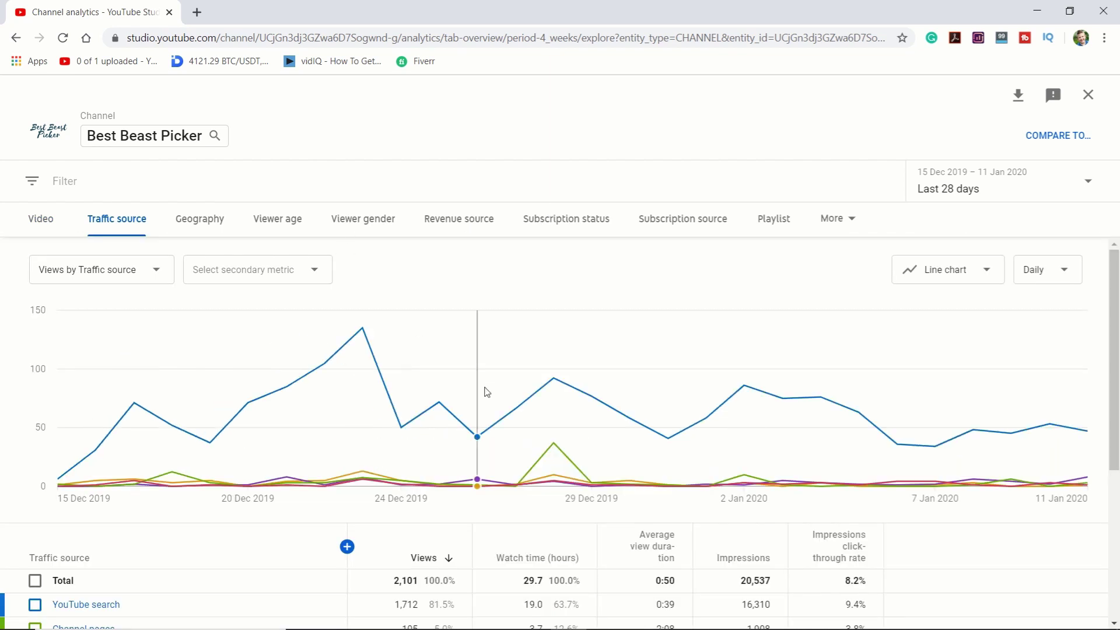
pyautogui.scroll(-4, 489, 442)
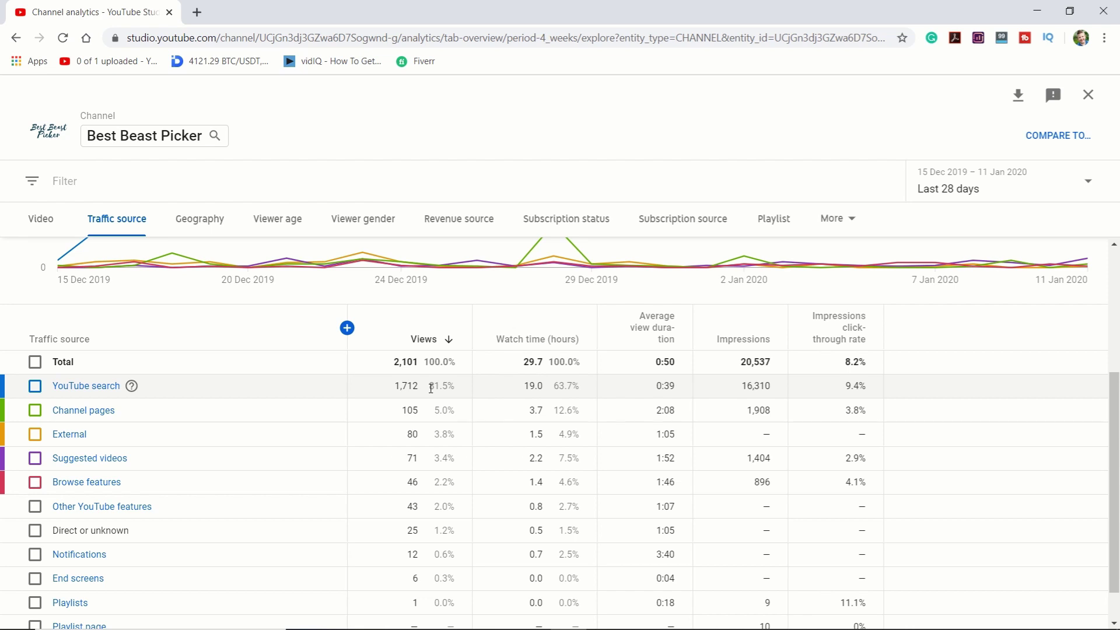
pyautogui.moveTo(51, 389); pyautogui.dragTo(130, 388)
pyautogui.click(497, 211)
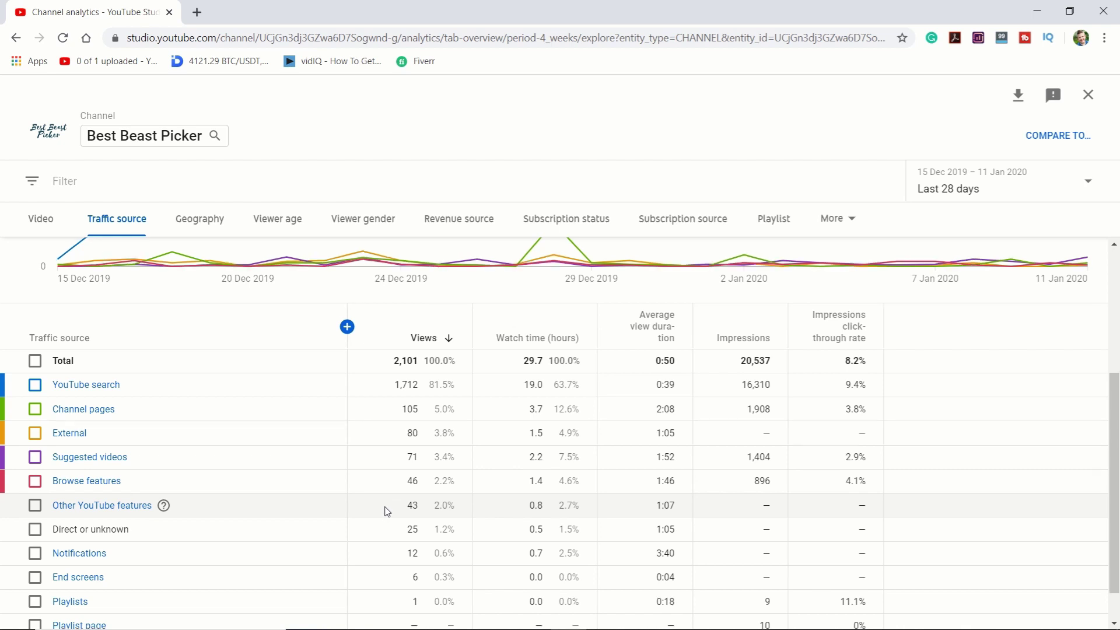
pyautogui.scroll(-1, 386, 511)
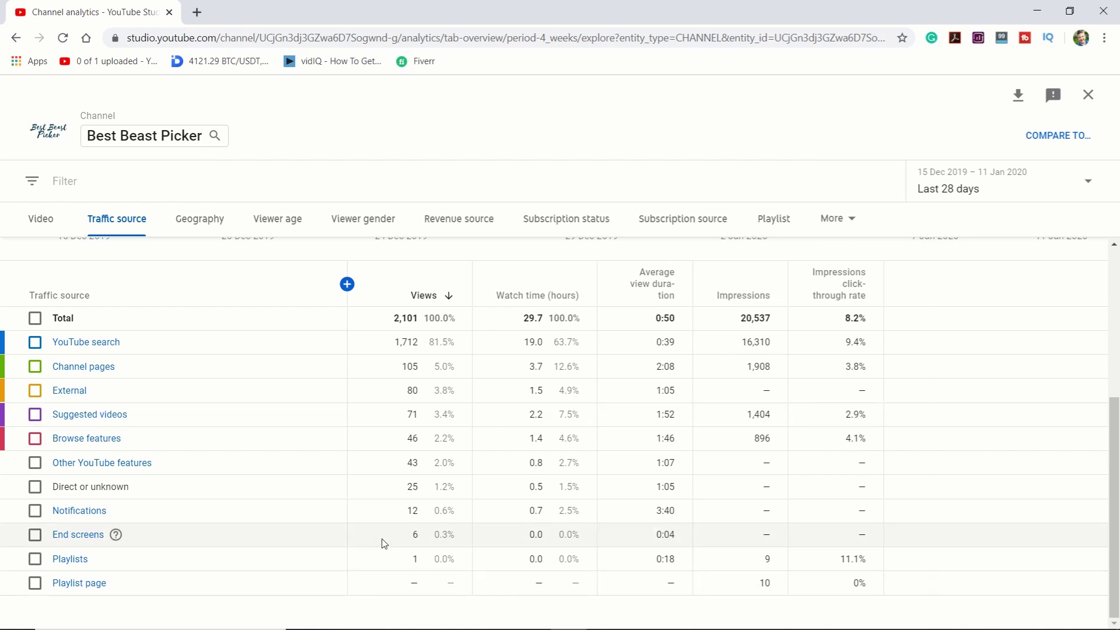
pyautogui.scroll(5, 384, 544)
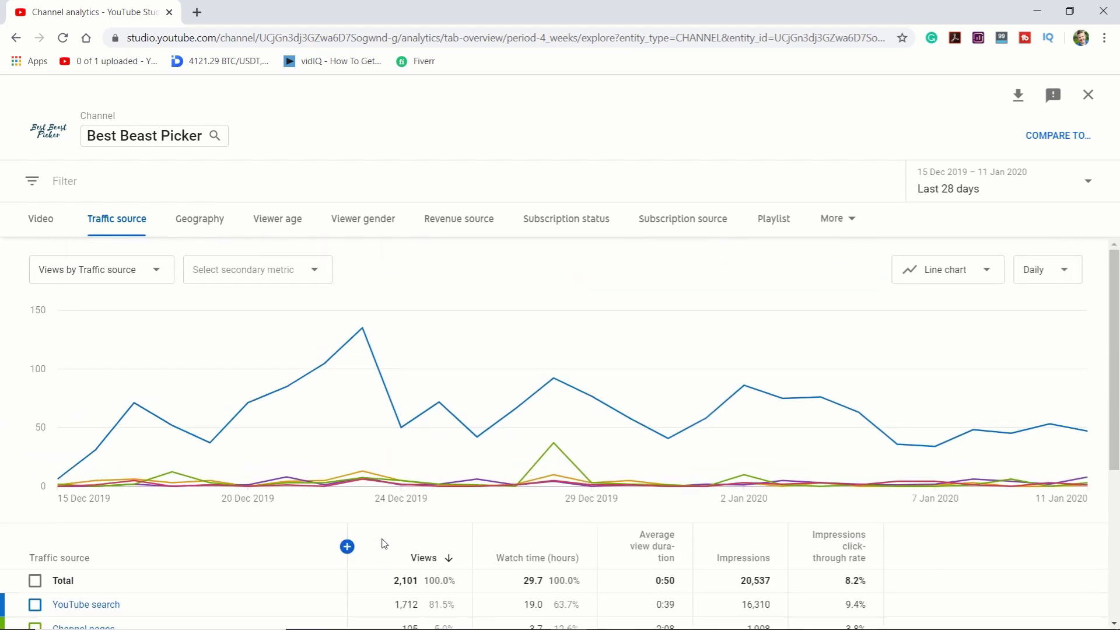
# Step: Examine the average view duration, impressions and impressions click-through rate of the traffic sources
pyautogui.scroll(-3, 384, 544)
pyautogui.scroll(-1, 467, 431)
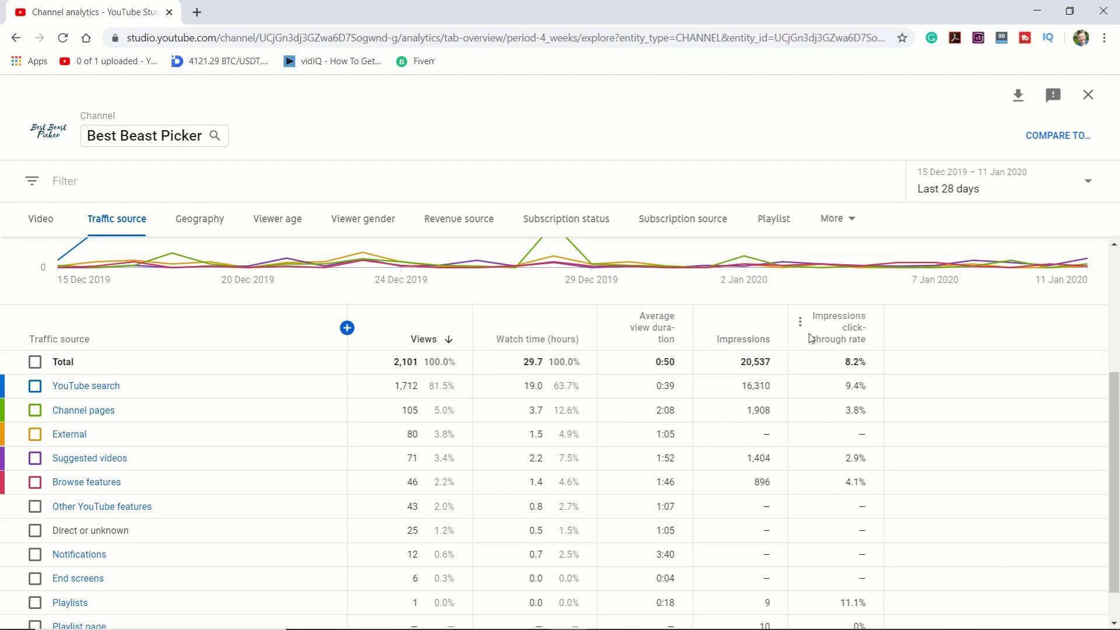
pyautogui.scroll(3, 658, 431)
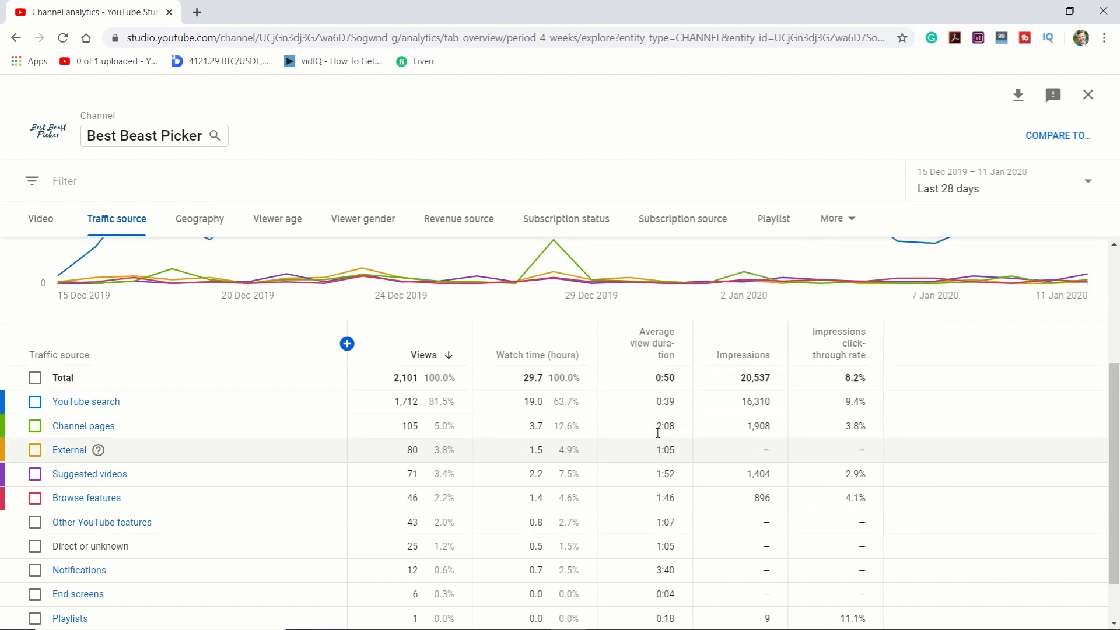
pyautogui.scroll(1, 657, 433)
pyautogui.scroll(1, 658, 433)
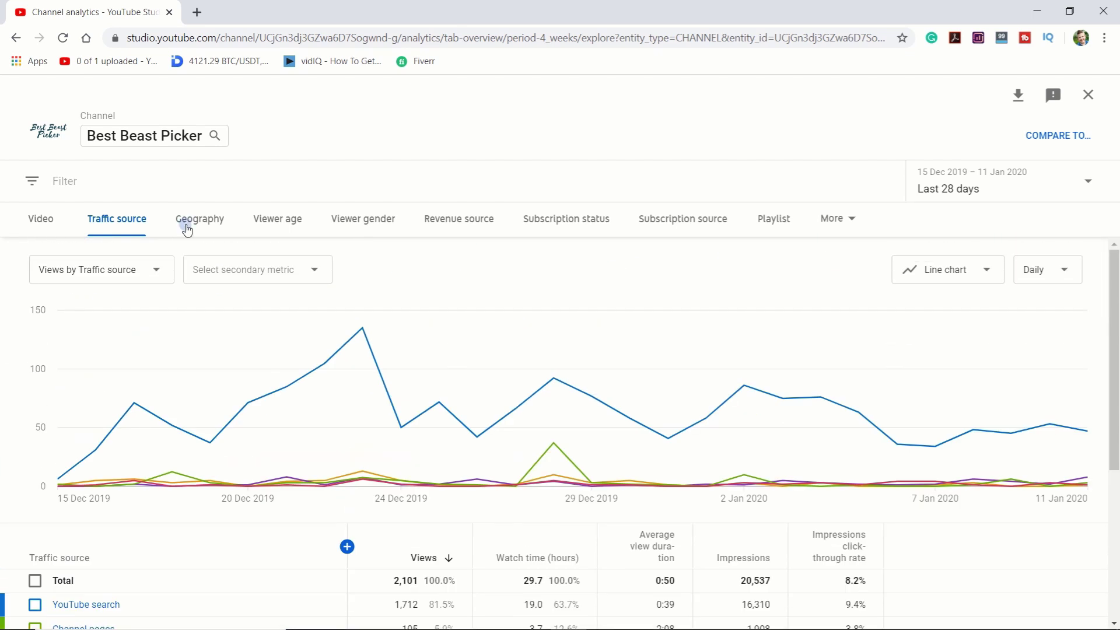
# Step: Break the views down by geography and review each country's views and watch time
pyautogui.click(187, 228)
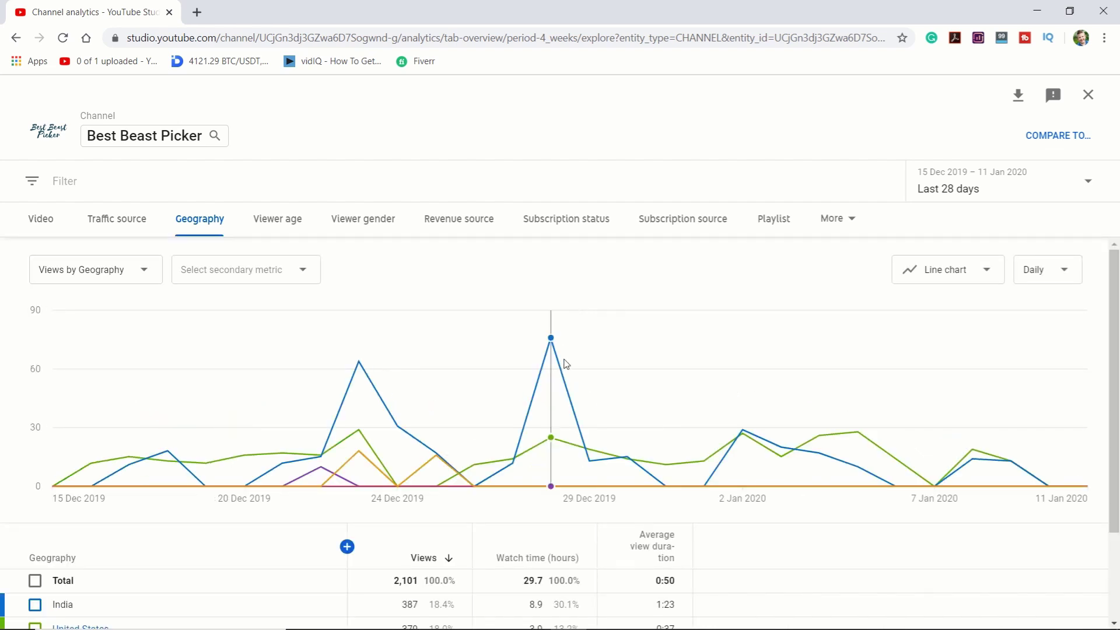
pyautogui.scroll(-2, 556, 510)
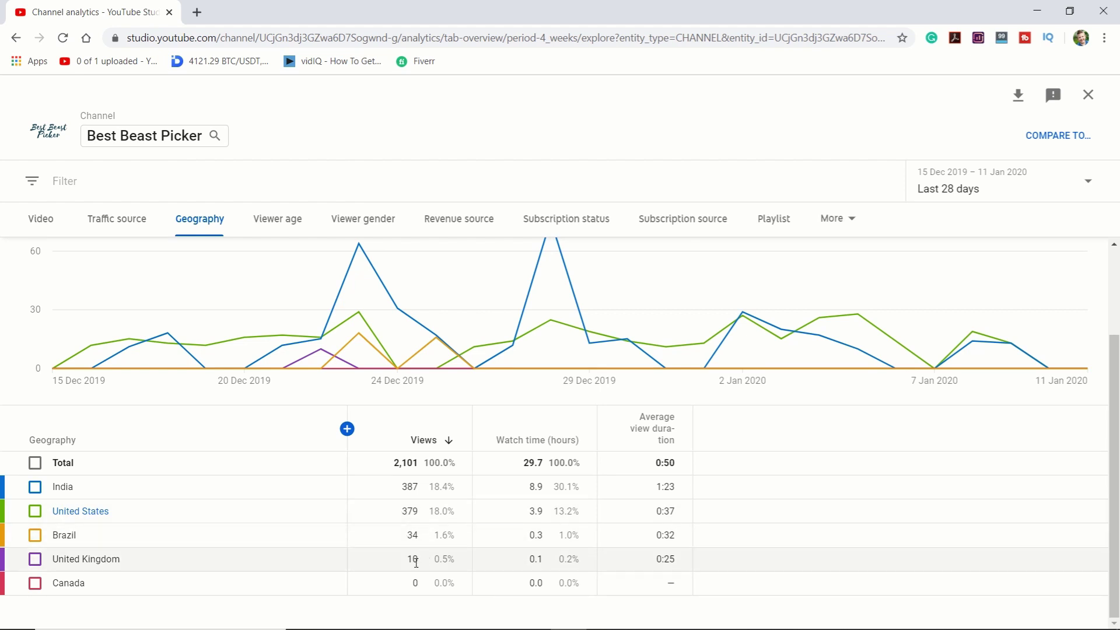
pyautogui.scroll(2, 416, 561)
# Step: Break the views down by viewer age and review the share of each age group
pyautogui.click(276, 225)
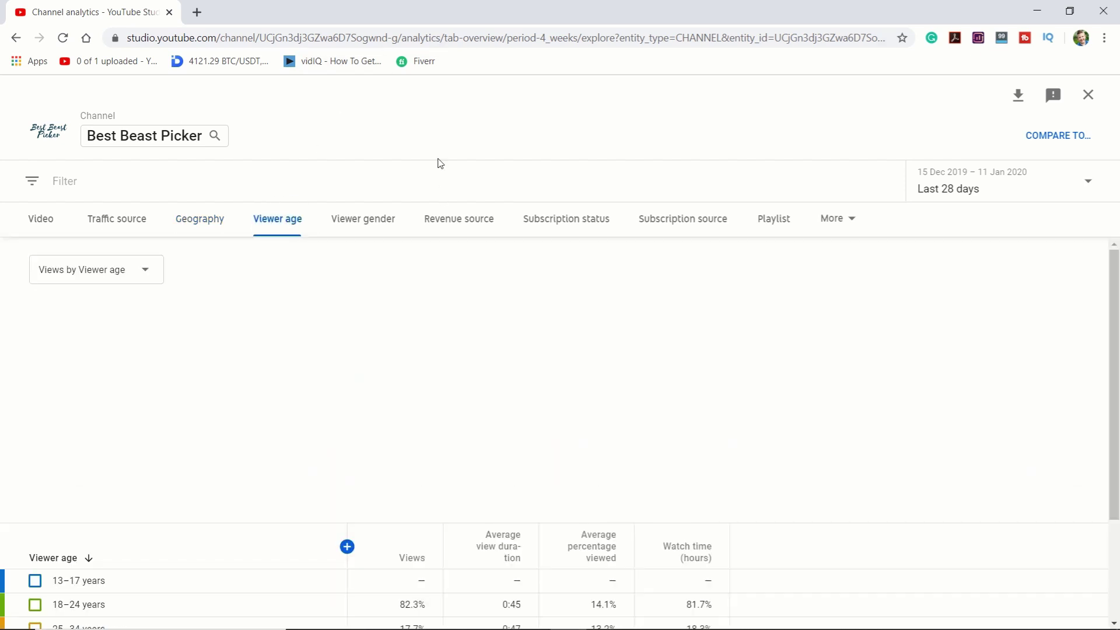
pyautogui.scroll(-3, 282, 527)
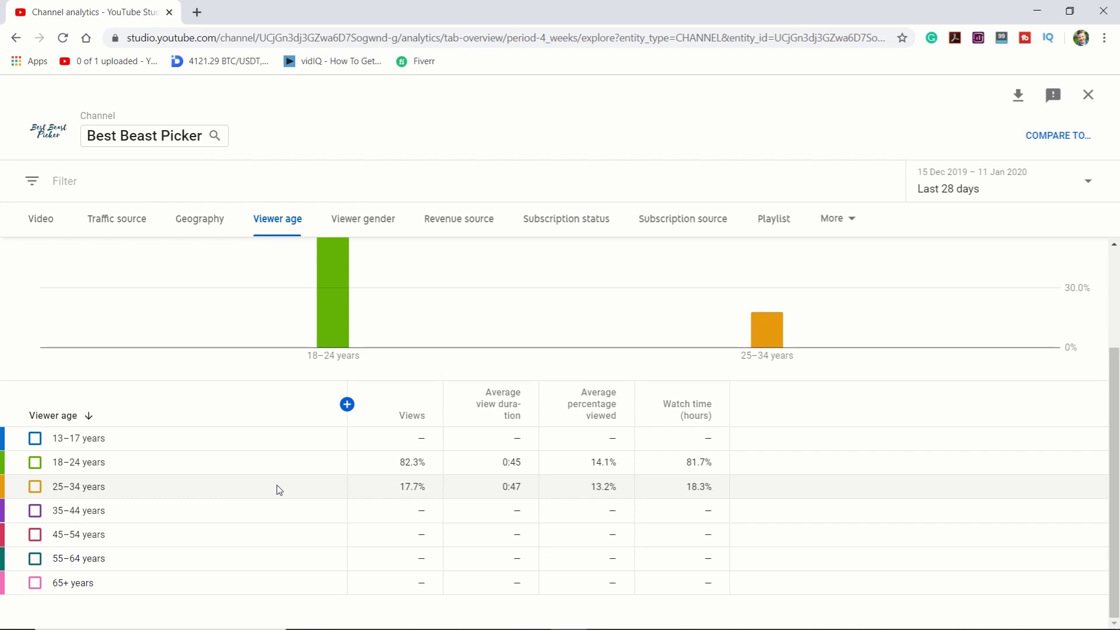
pyautogui.scroll(3, 279, 489)
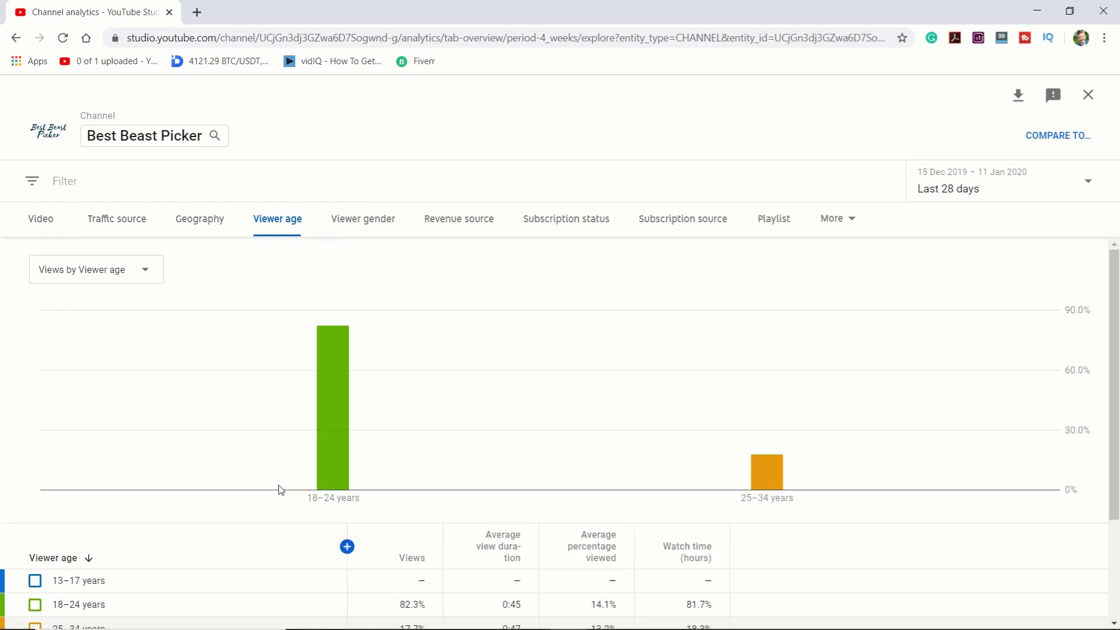
# Step: Break the views down by viewer gender and review each gender's share of views and watch time
pyautogui.scroll(-3, 362, 515)
pyautogui.scroll(3, 524, 374)
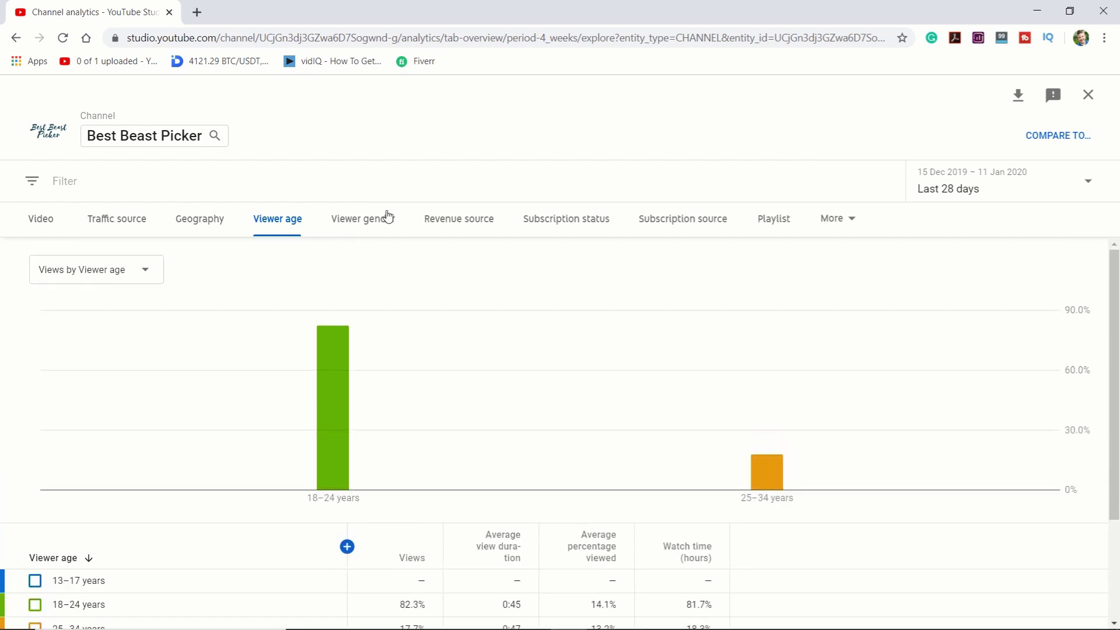
pyautogui.click(374, 219)
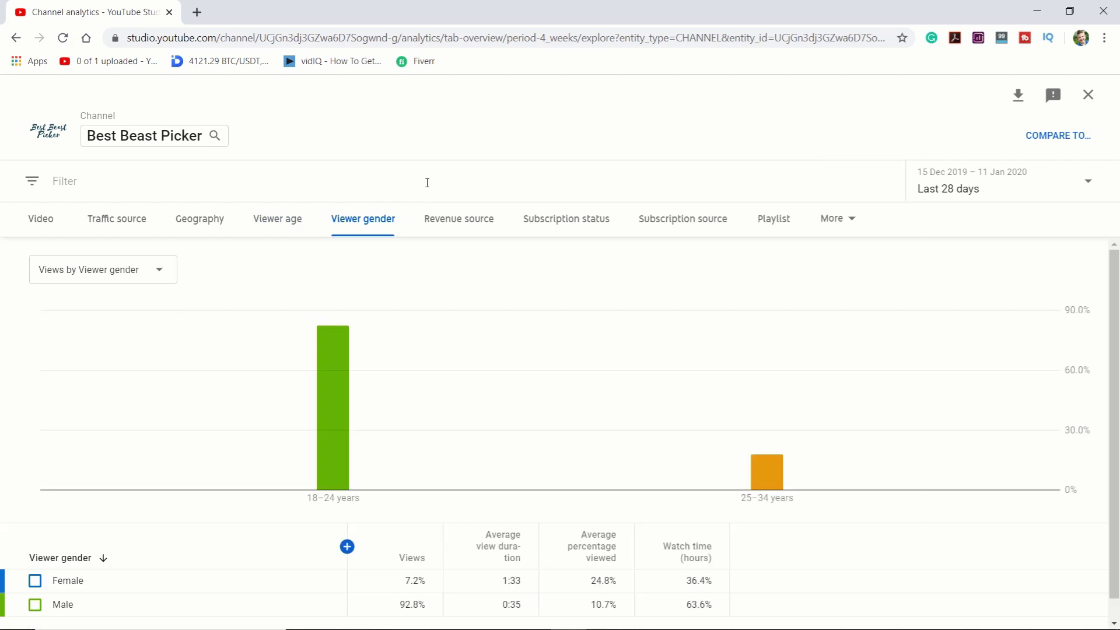
pyautogui.scroll(-1, 373, 554)
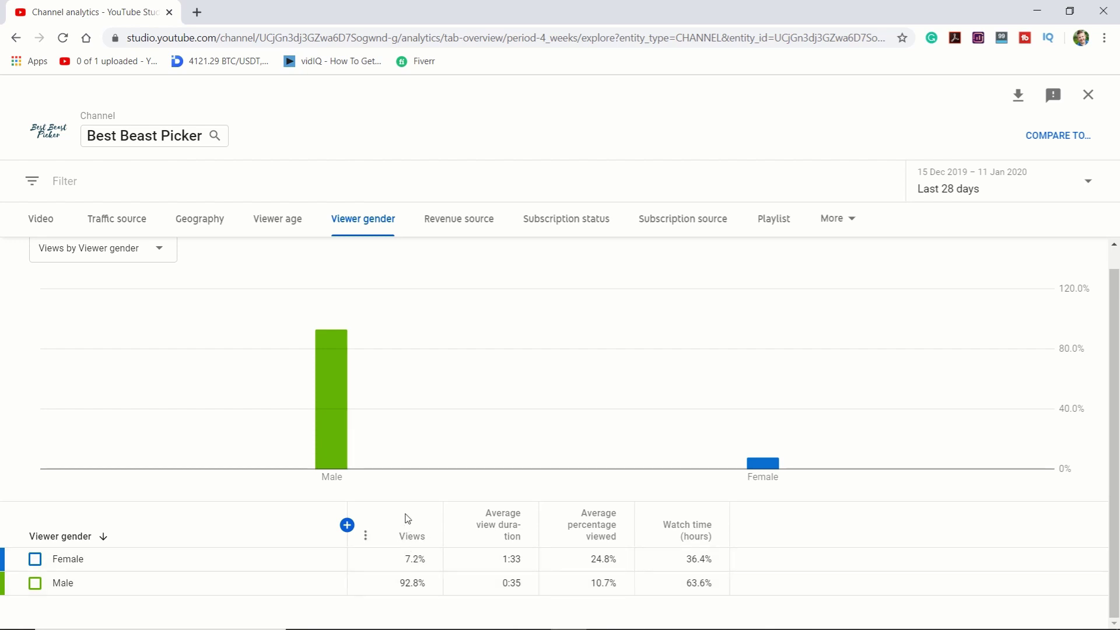
pyautogui.scroll(1, 407, 518)
# Step: Review the estimated revenue by revenue source and the views by subscription status
pyautogui.click(434, 221)
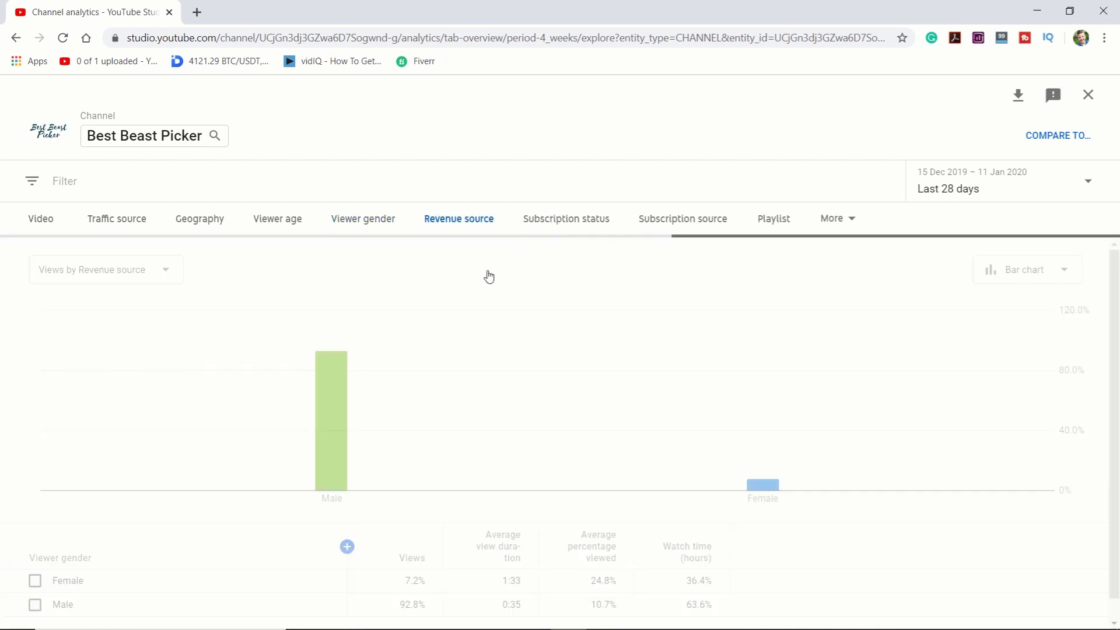
pyautogui.scroll(-1, 359, 520)
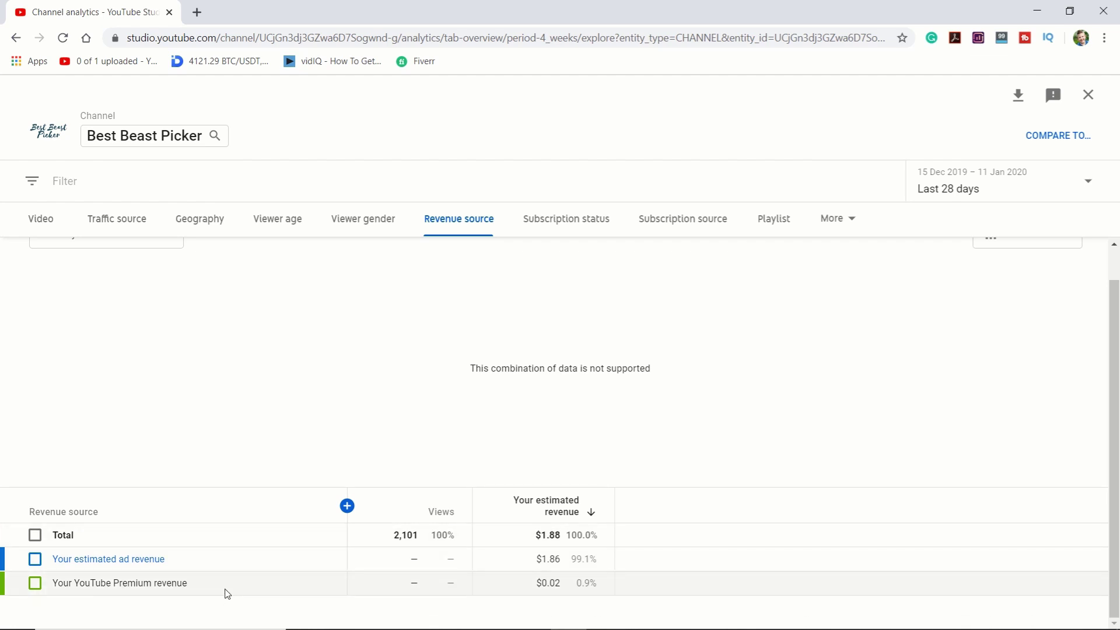
pyautogui.click(546, 228)
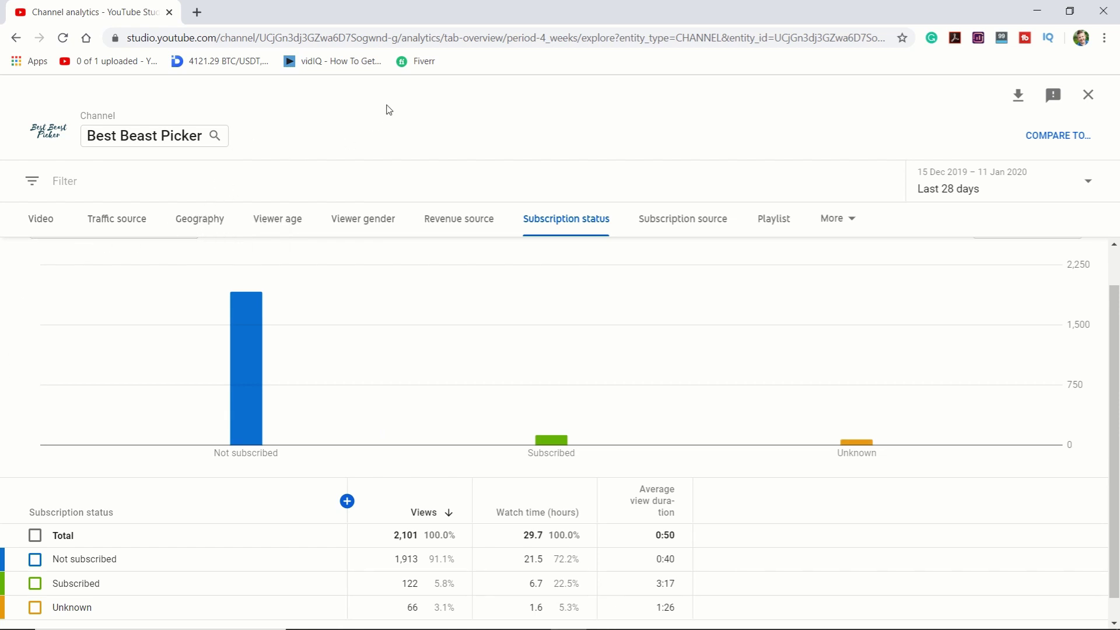
# Step: Break the views down by video for the last 7 days and review the figures of the listed videos
pyautogui.click(51, 223)
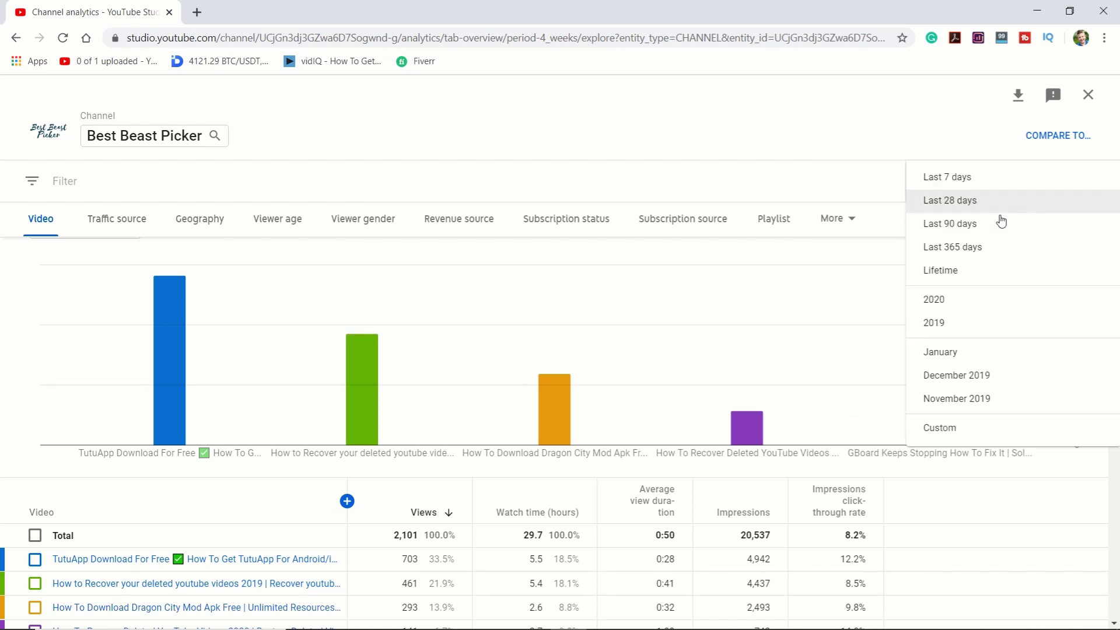
pyautogui.click(945, 177)
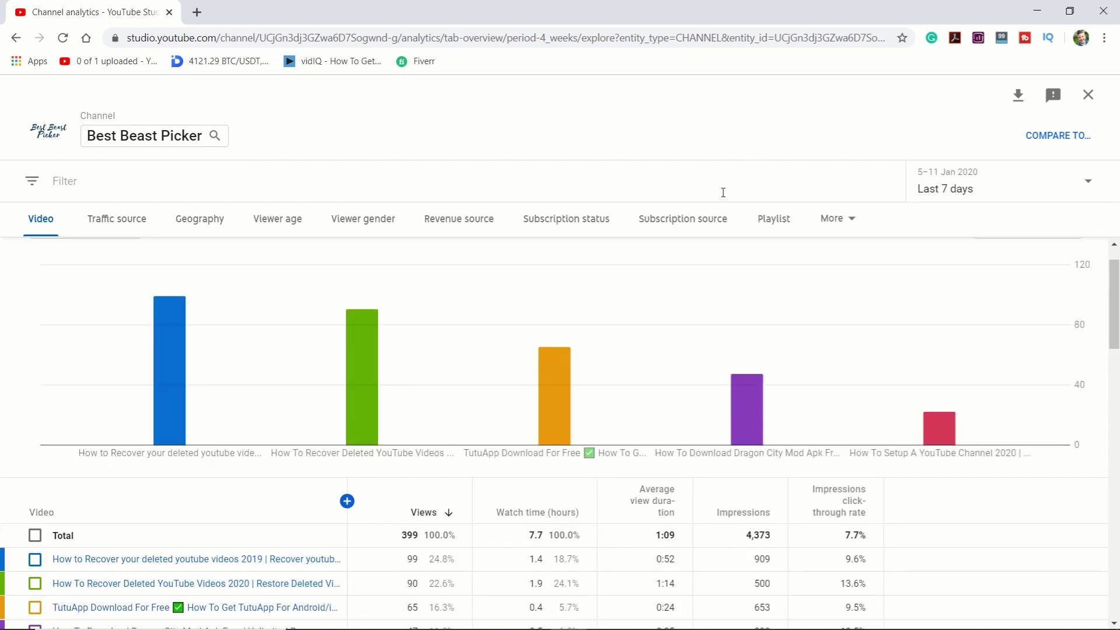
pyautogui.scroll(-3, 621, 438)
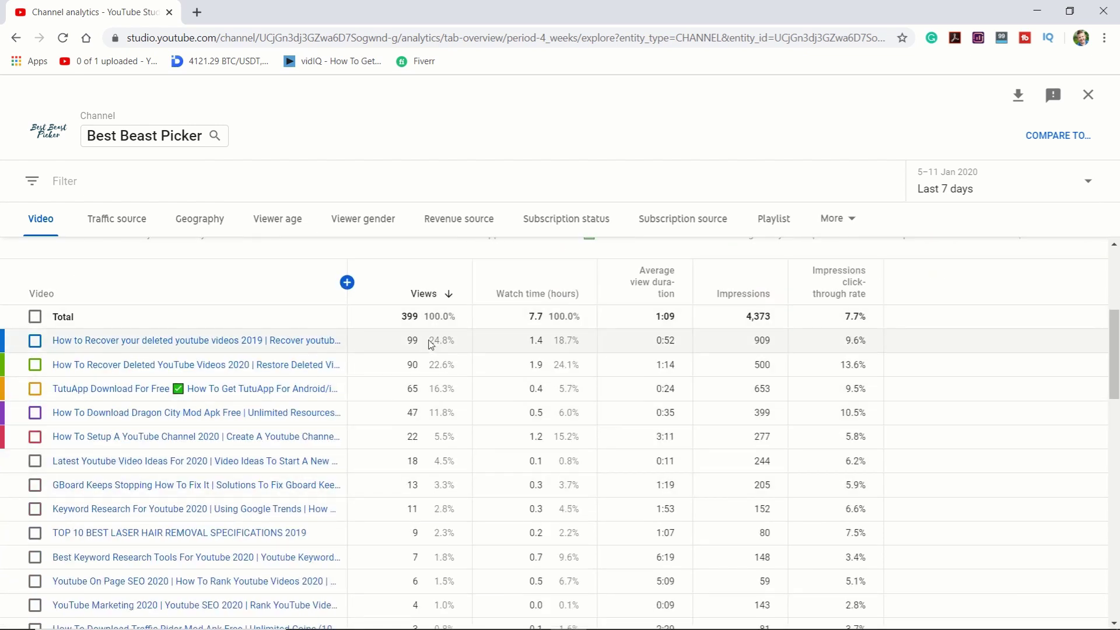
pyautogui.scroll(-12, 430, 341)
pyautogui.scroll(15, 430, 341)
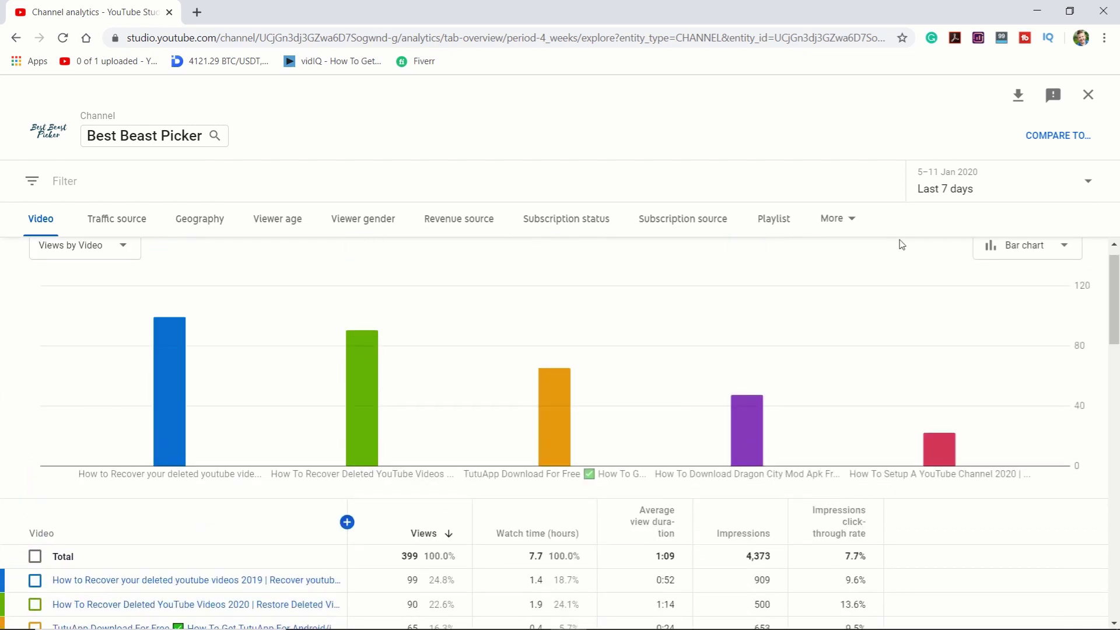
# Step: Set a custom reporting period from 1 to 5 January 2020
pyautogui.click(1048, 179)
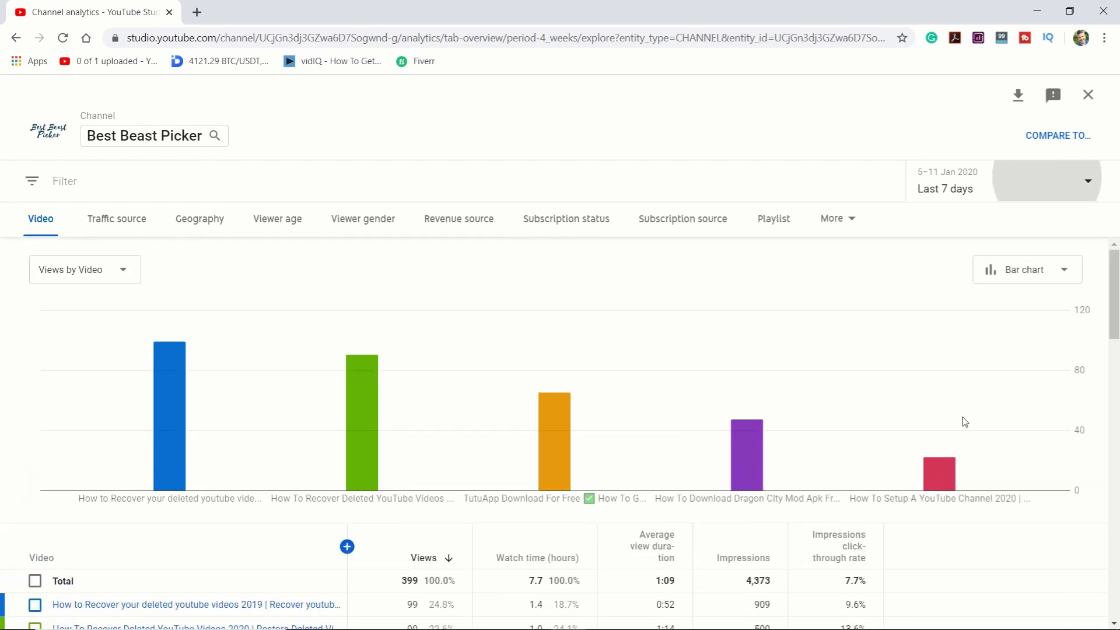
pyautogui.click(954, 430)
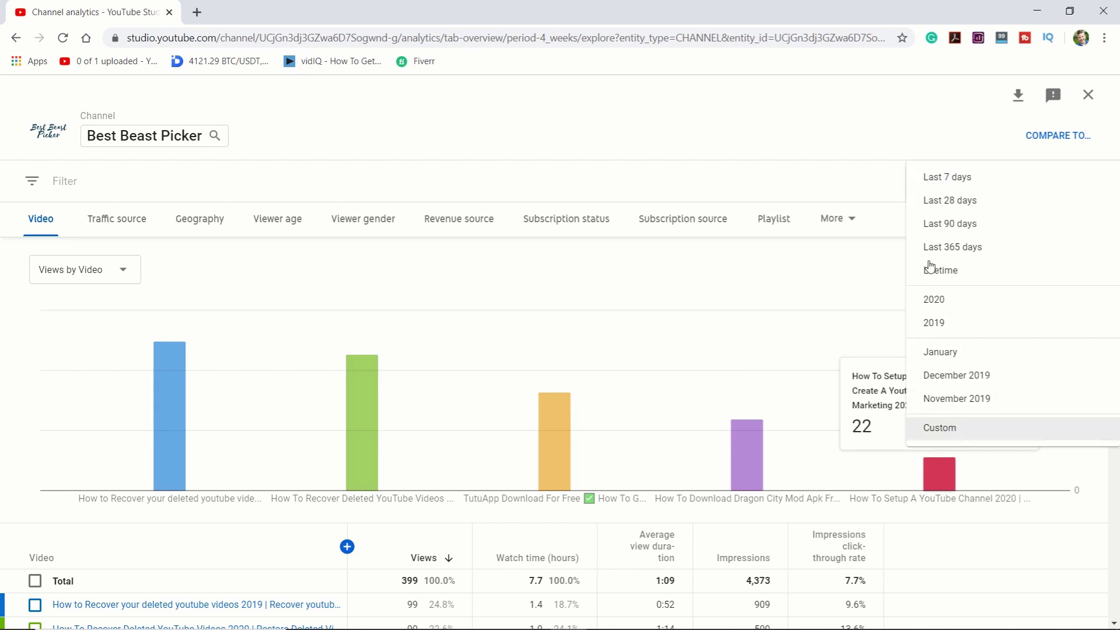
pyautogui.click(979, 343)
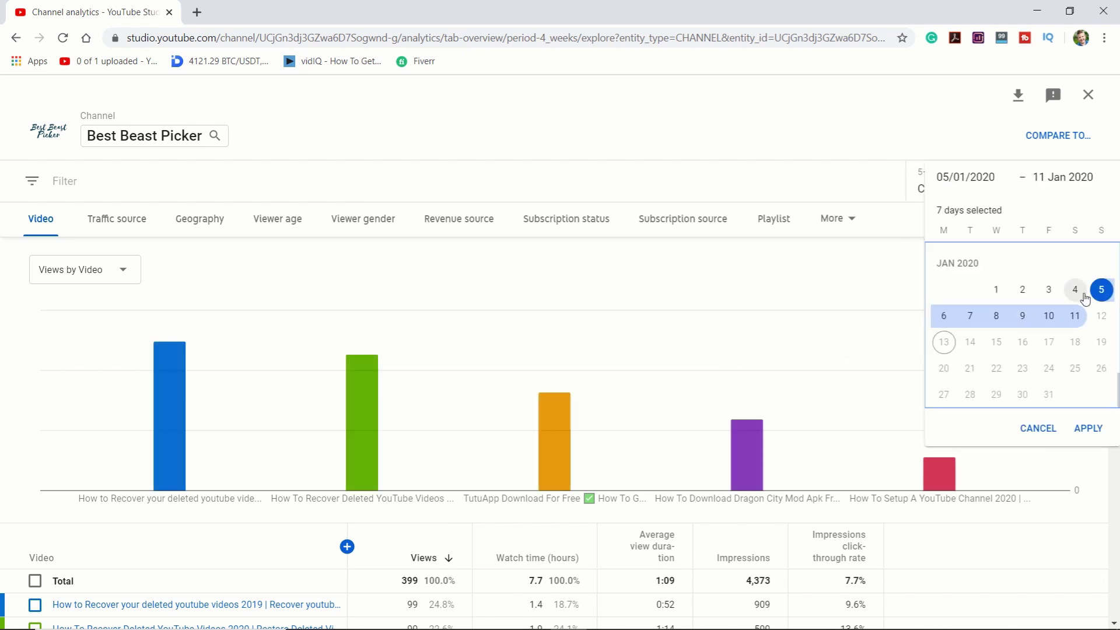
pyautogui.click(998, 289)
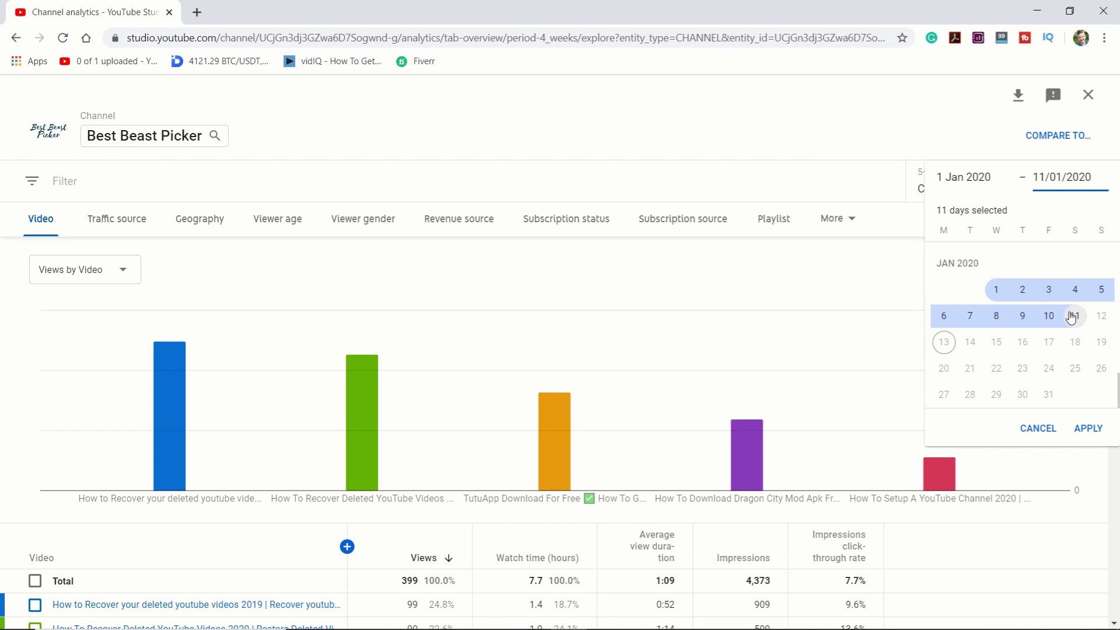
pyautogui.click(1100, 290)
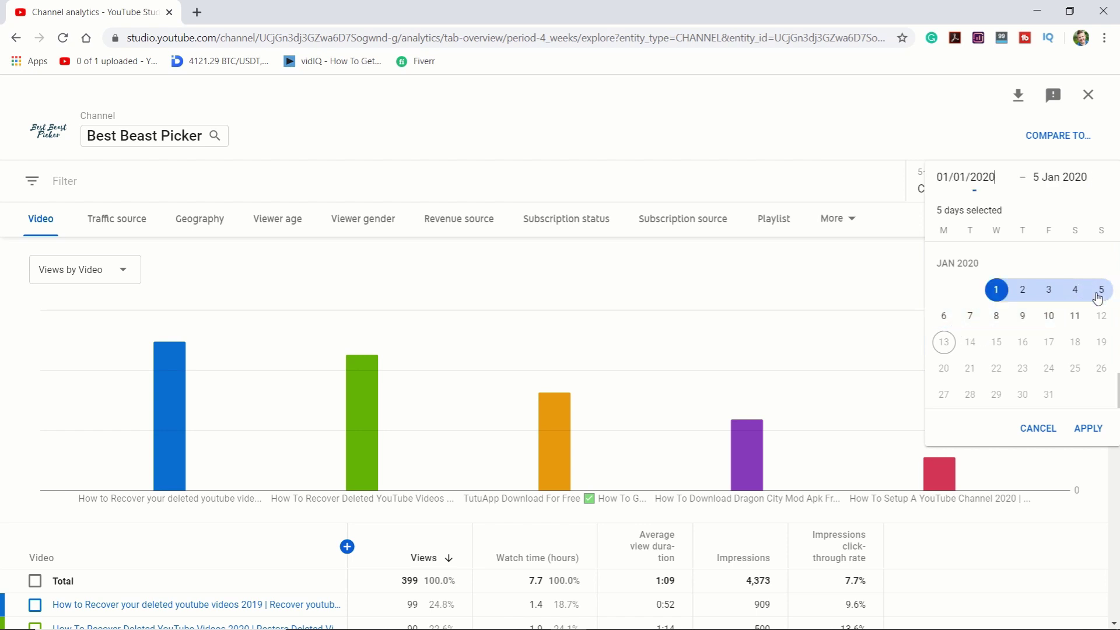
pyautogui.click(1088, 427)
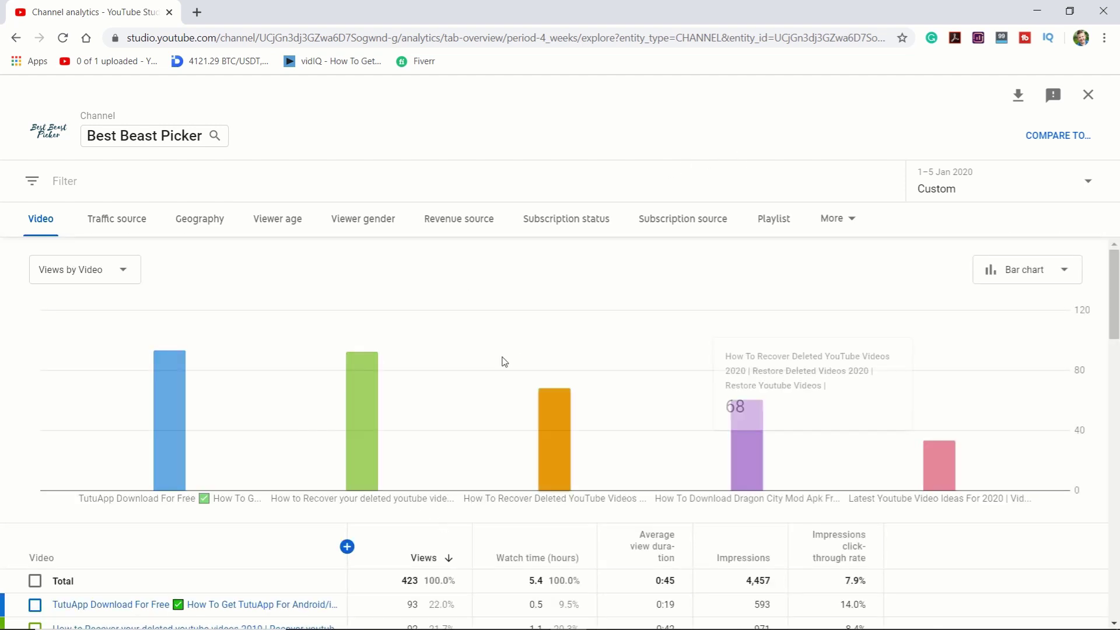
# Step: Review each video's figures for the custom period and check which chart types are available
pyautogui.scroll(-3, 289, 435)
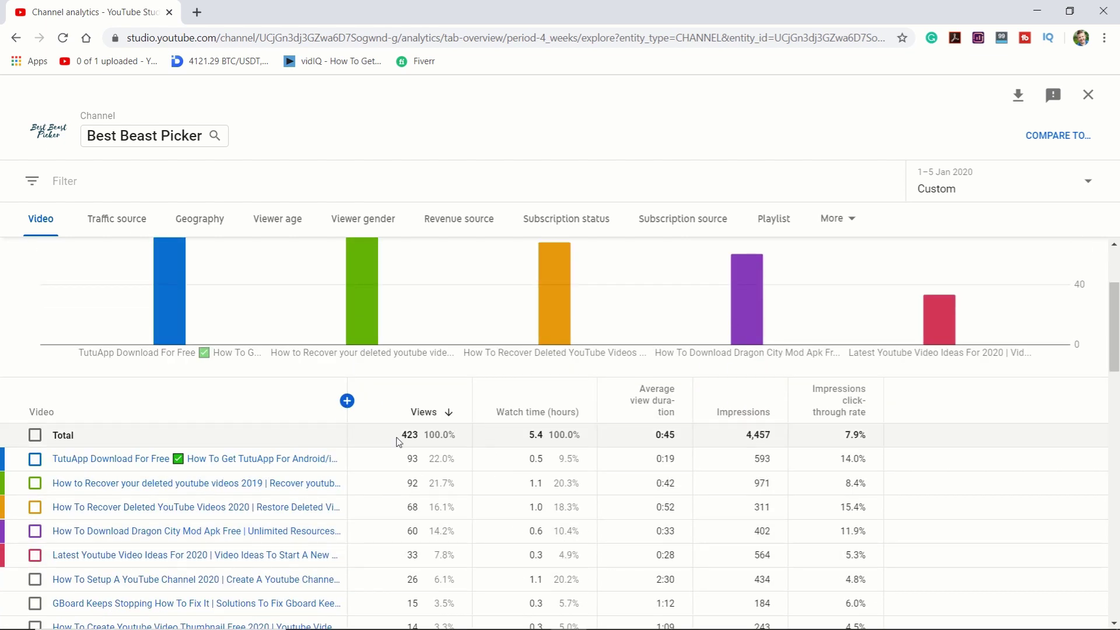
pyautogui.scroll(-6, 524, 408)
pyautogui.scroll(4, 540, 455)
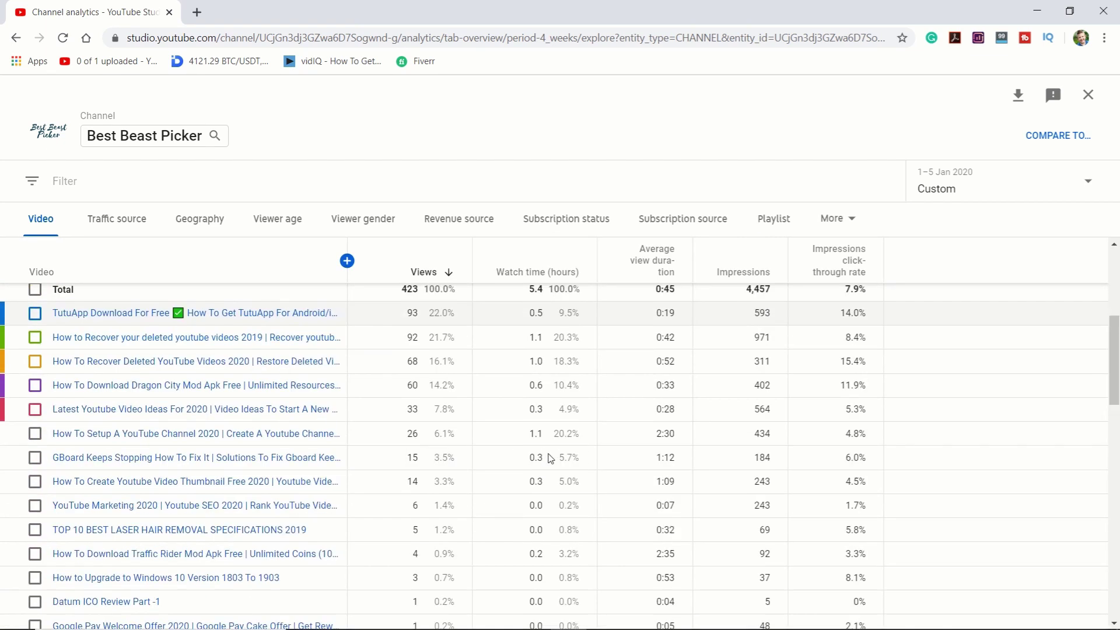
pyautogui.scroll(5, 546, 457)
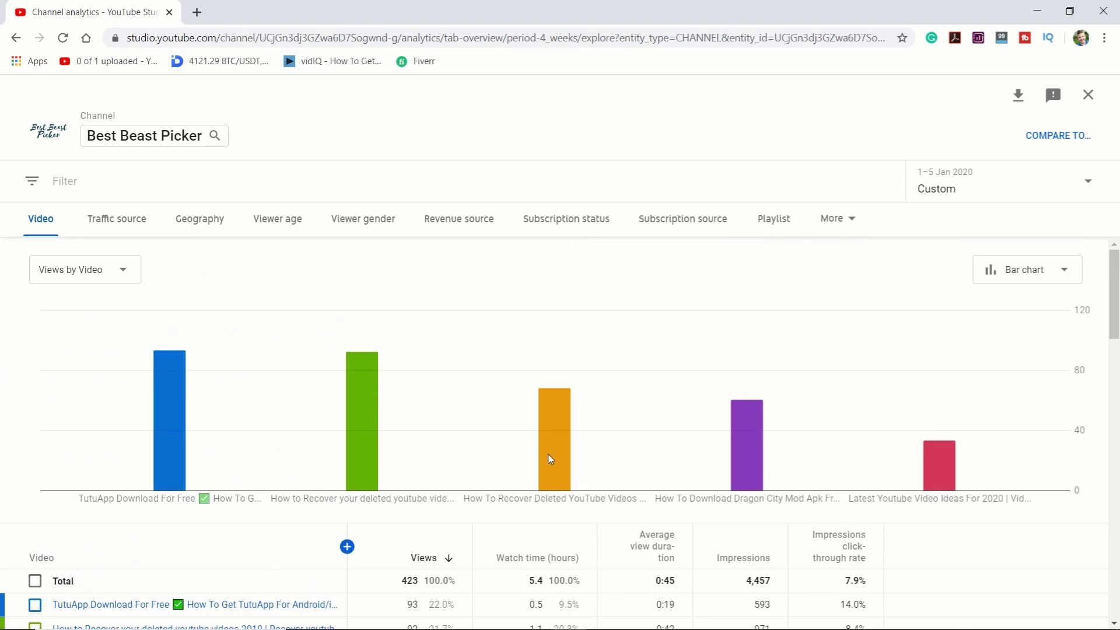
pyautogui.click(1007, 272)
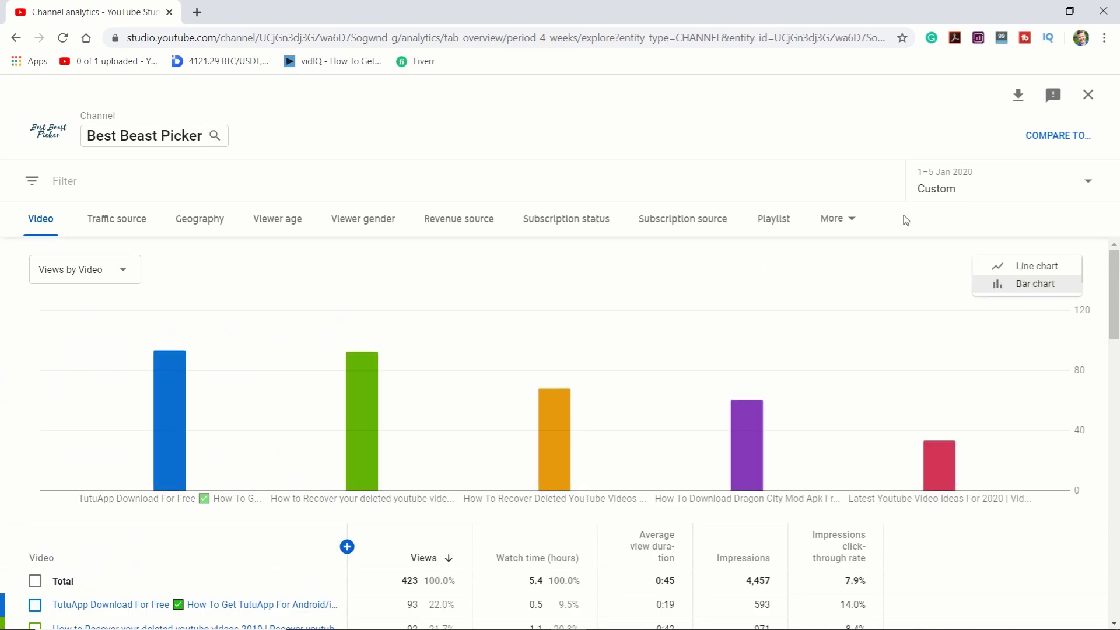
pyautogui.click(732, 156)
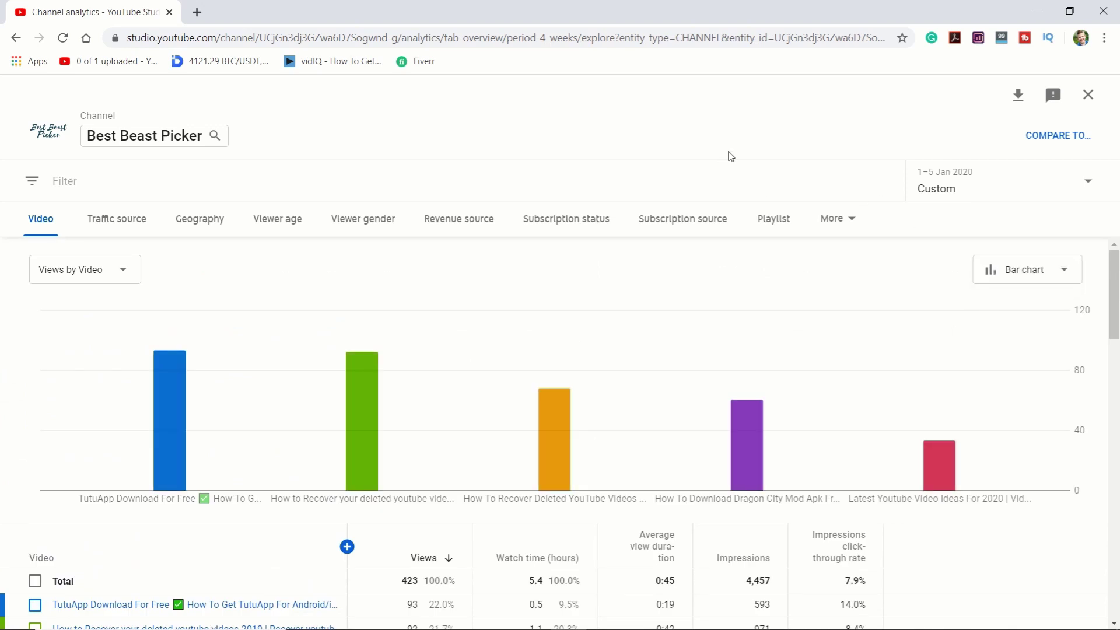
# Step: Close the detailed report and review the channel analytics overview, including the views graph and key metrics
pyautogui.click(1088, 96)
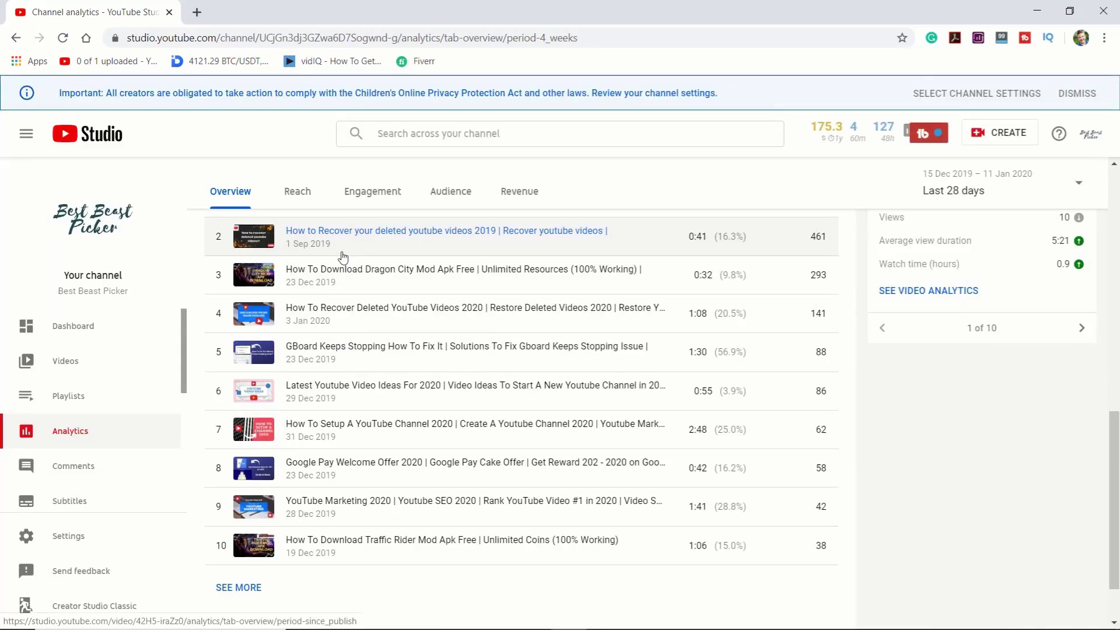
pyautogui.scroll(12, 343, 258)
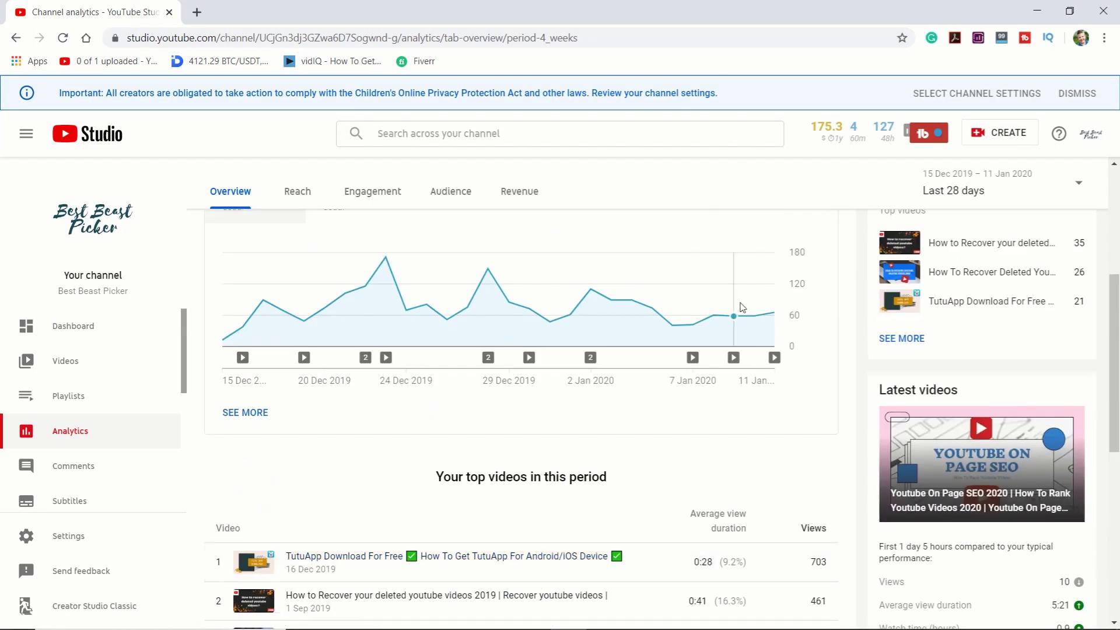
pyautogui.scroll(-1, 496, 408)
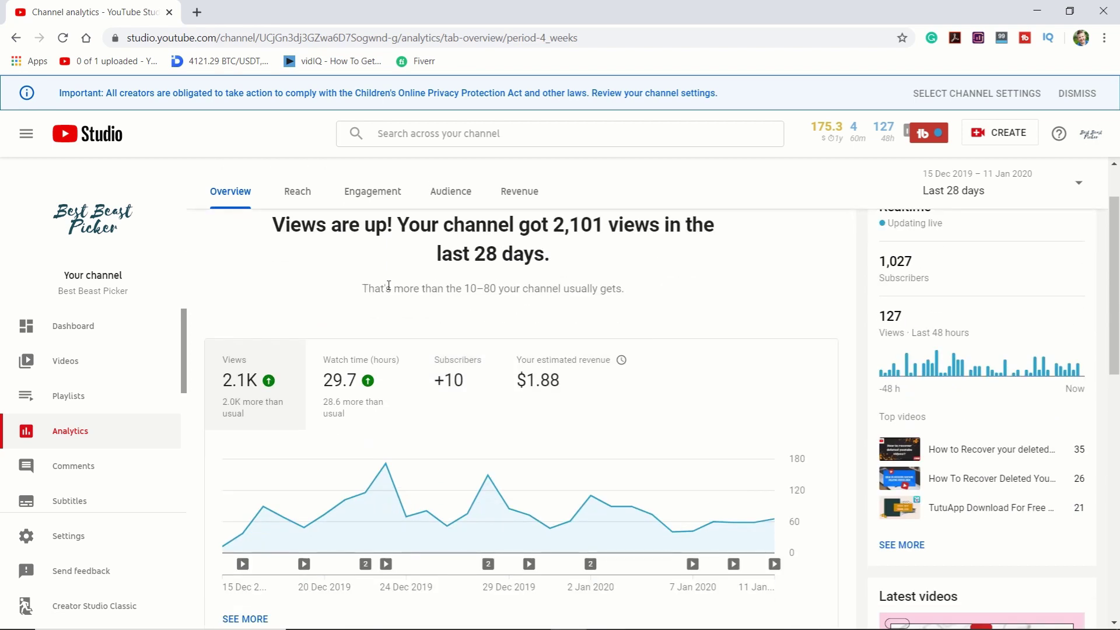
pyautogui.scroll(1, 302, 270)
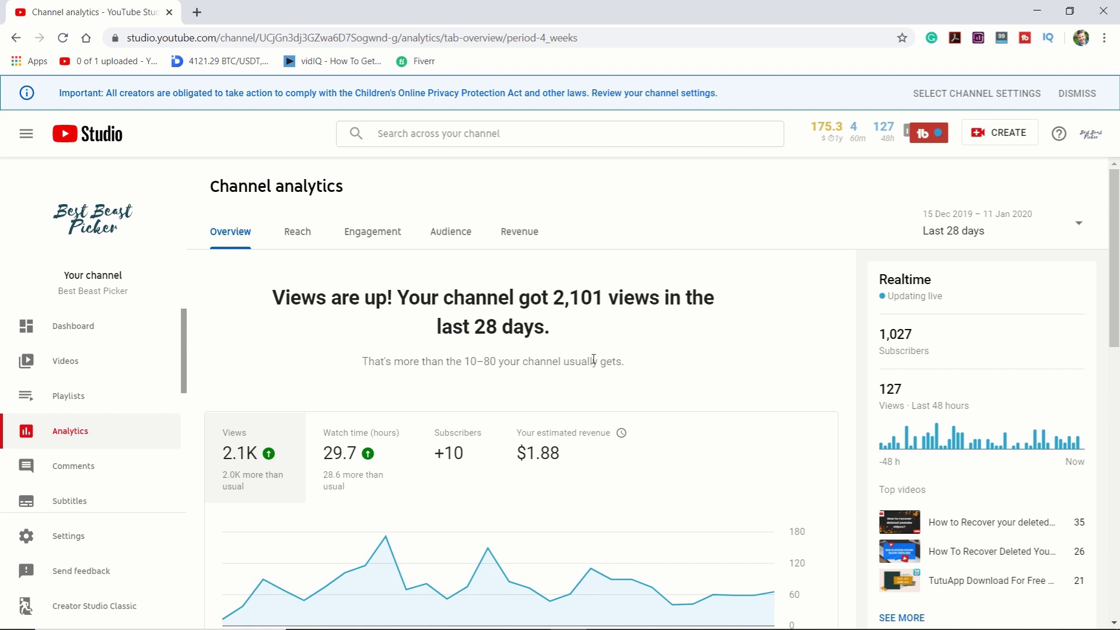
pyautogui.scroll(-3, 657, 369)
pyautogui.scroll(2, 658, 370)
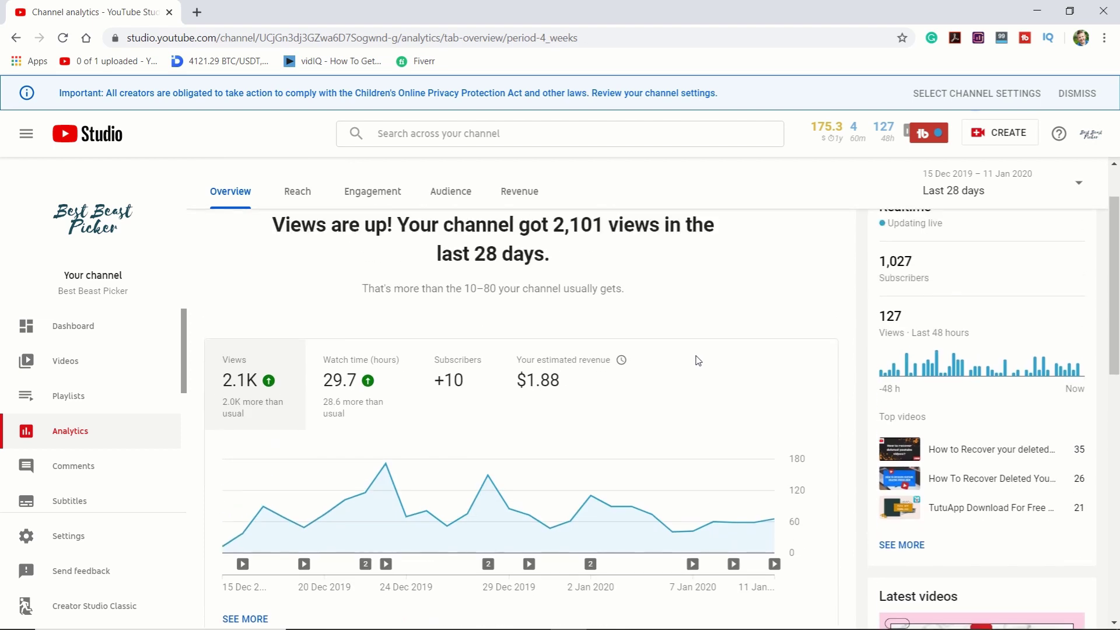
pyautogui.scroll(-4, 698, 360)
pyautogui.scroll(4, 695, 356)
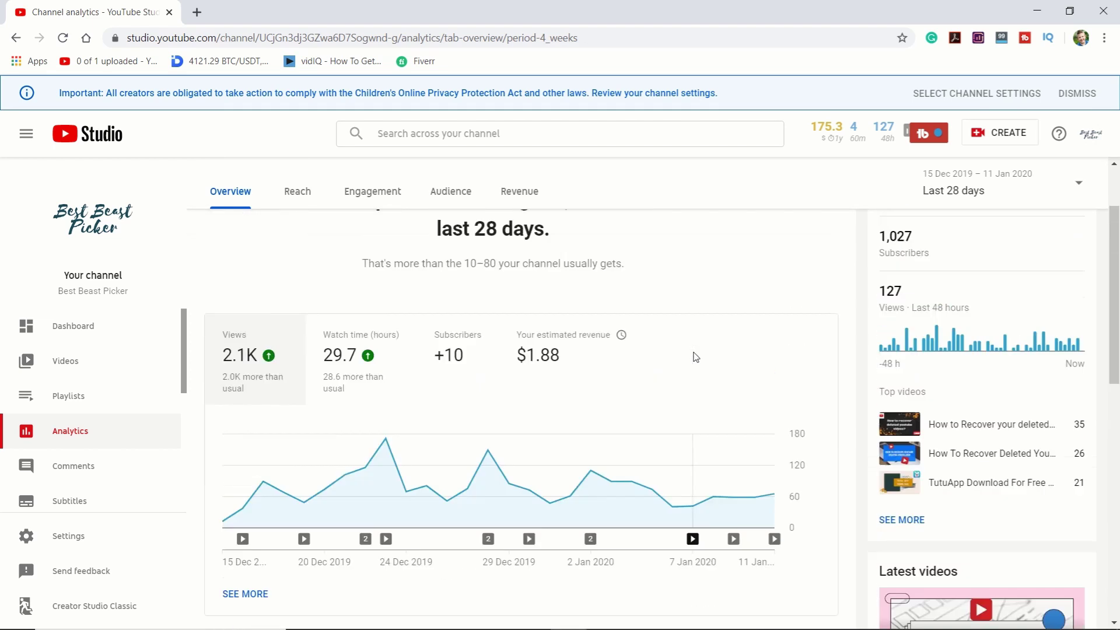
pyautogui.scroll(2, 695, 357)
# Step: Open the channel dashboard and examine the percentage changes in views, watch time and revenue in the 28-day summary
pyautogui.click(55, 325)
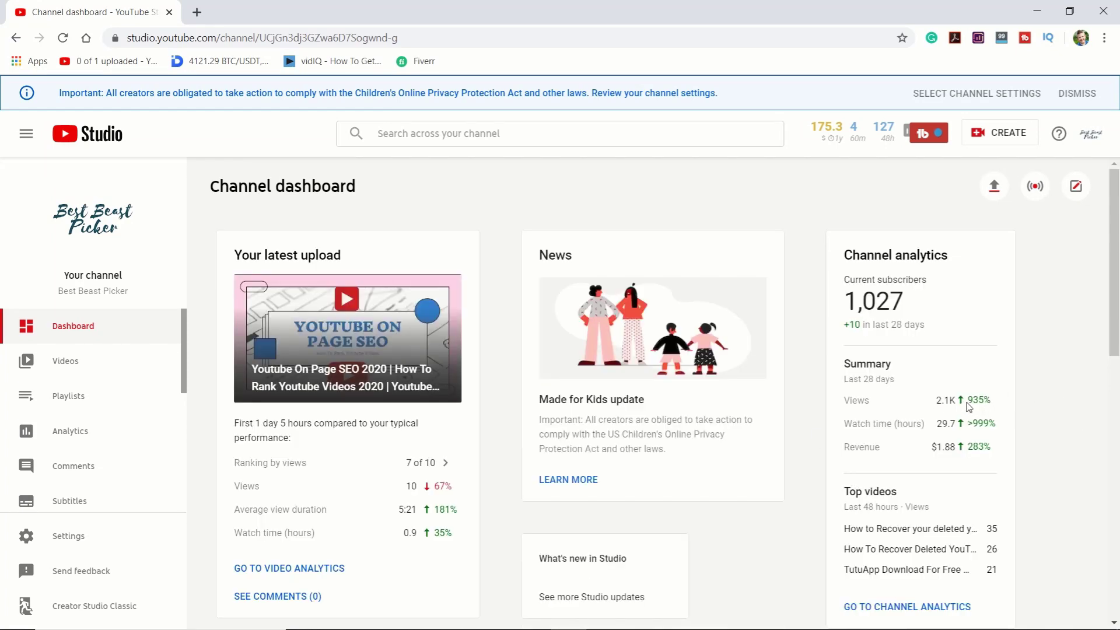
pyautogui.moveTo(969, 406); pyautogui.dragTo(1005, 426)
pyautogui.click(1073, 402)
pyautogui.click(1038, 408)
pyautogui.moveTo(969, 403); pyautogui.dragTo(884, 447)
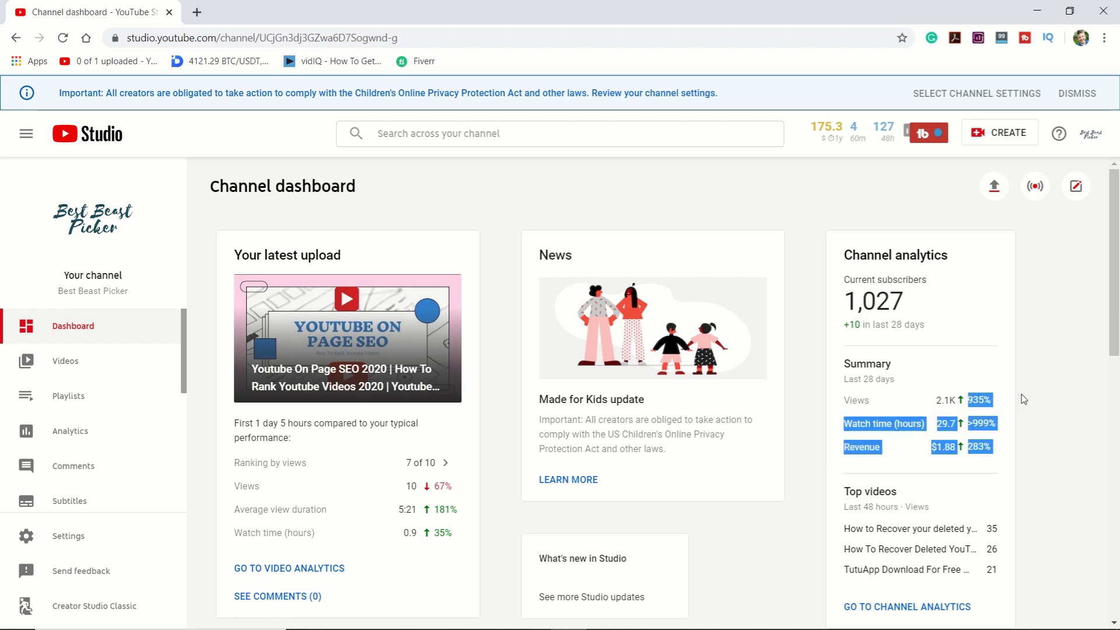
pyautogui.click(994, 399)
pyautogui.moveTo(994, 398); pyautogui.dragTo(968, 399)
pyautogui.click(1030, 387)
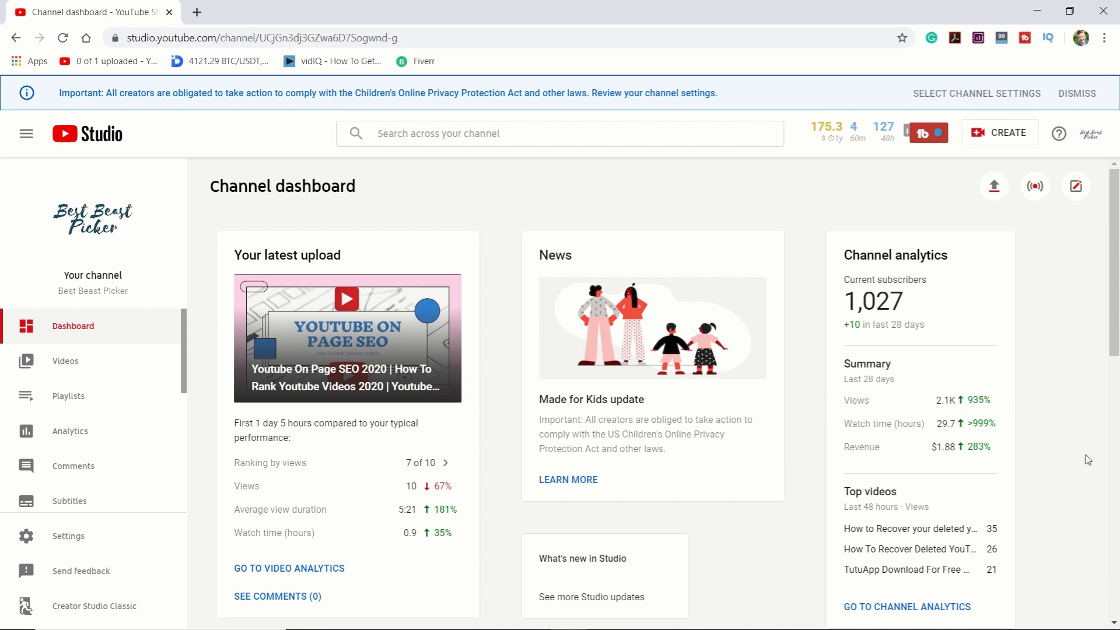